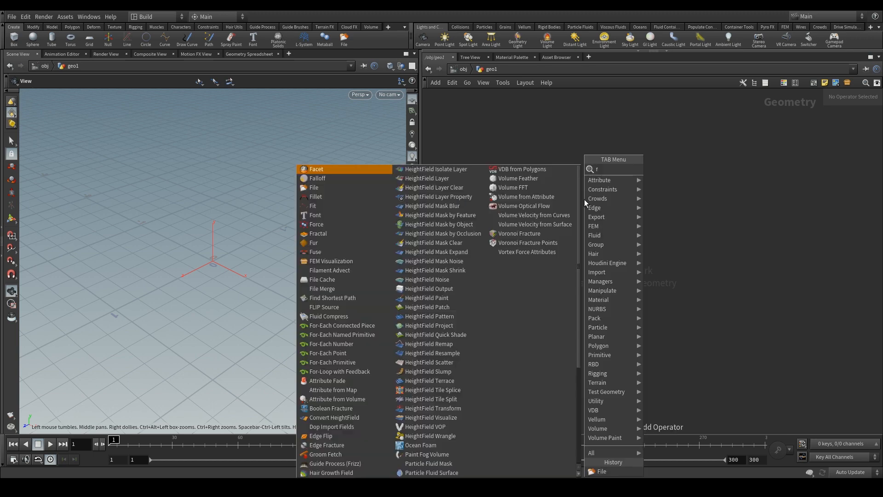
- Add a File node to the geometry network and load Car_tut.obj into it
text(file)
key(Return)
click(875, 120)
click(875, 121)
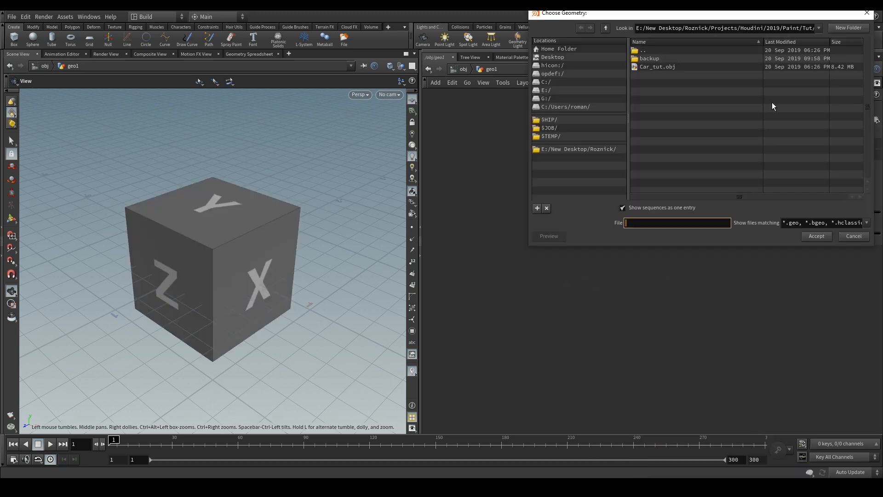
double_click(658, 67)
key(h)
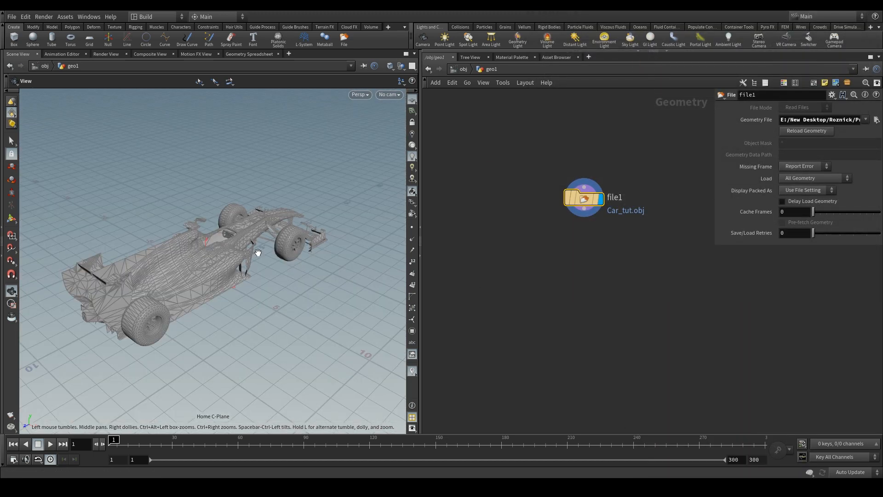
drag(256, 251, 395, 237)
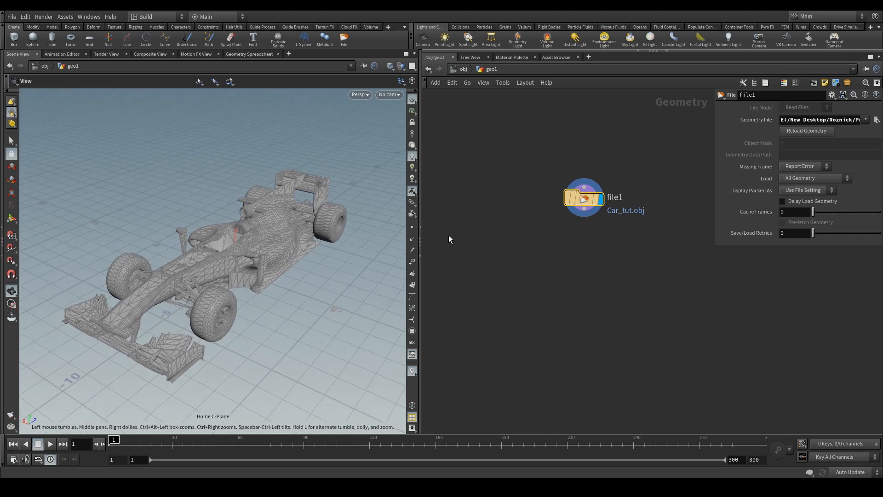
- Add a Subdivide node below the file node, connect it to the file's output and display it
key(Tab)
text(subd)
key(Return)
click(583, 250)
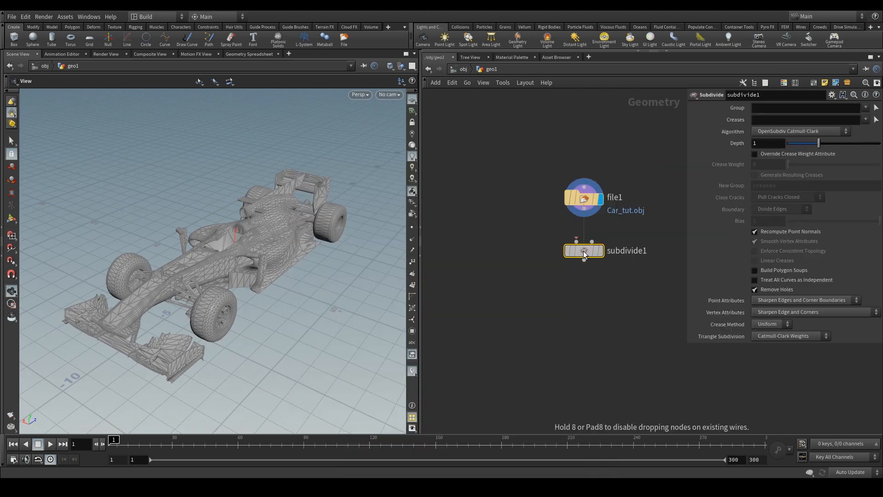
click(584, 208)
click(577, 241)
click(600, 251)
- Set the Subdivide node's depth to 2 and its algorithm to OpenSubdiv Loop
click(777, 143)
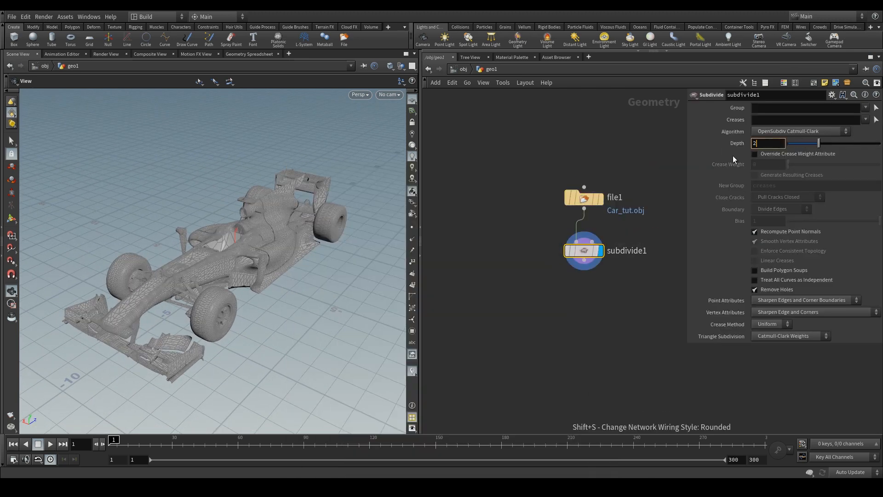
text(2)
key(Return)
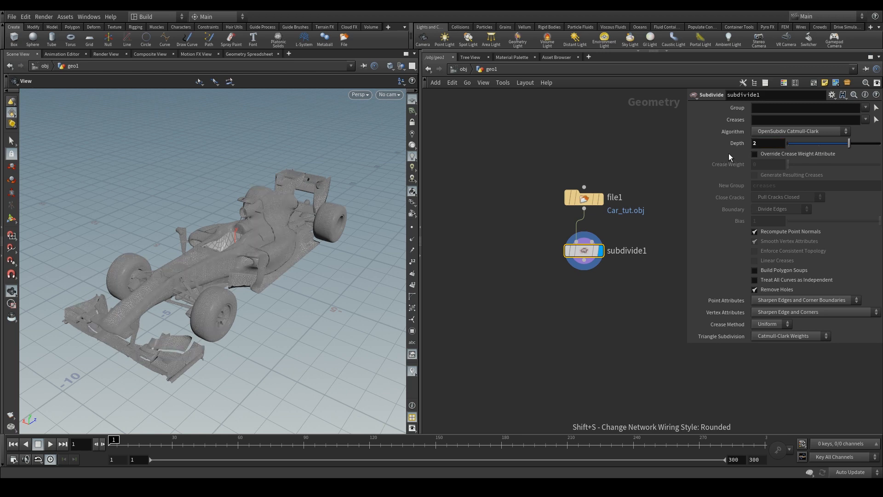
click(782, 131)
click(787, 171)
scroll(327, 278, up, 5)
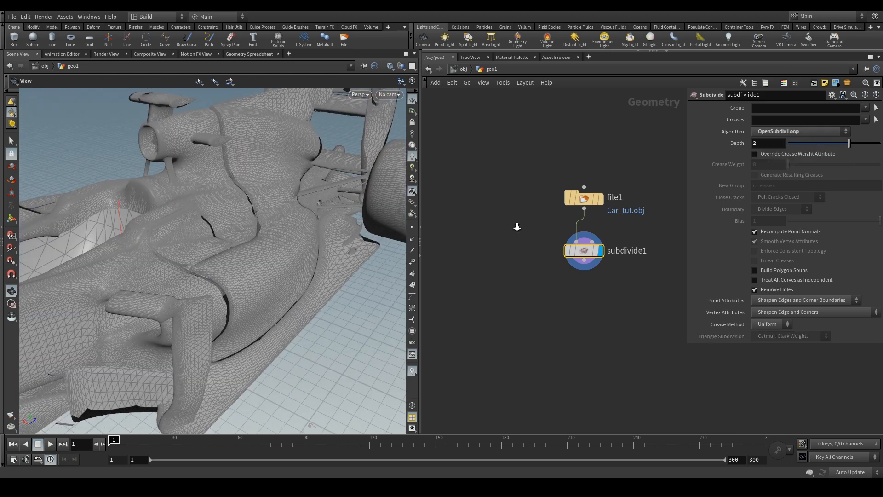
- Compare the car mesh using the OpenSubdiv Catmull-Clark algorithm, and return the Subdivide node to OpenSubdiv Loop
click(810, 131)
click(808, 159)
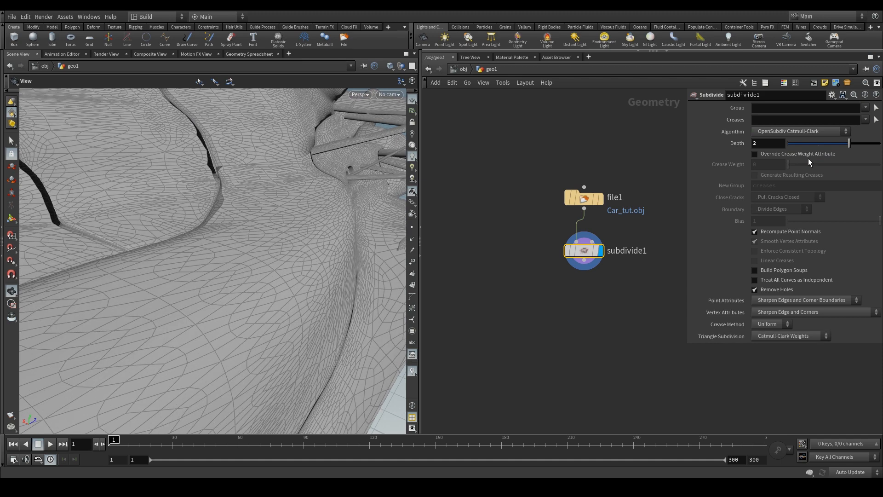
click(805, 133)
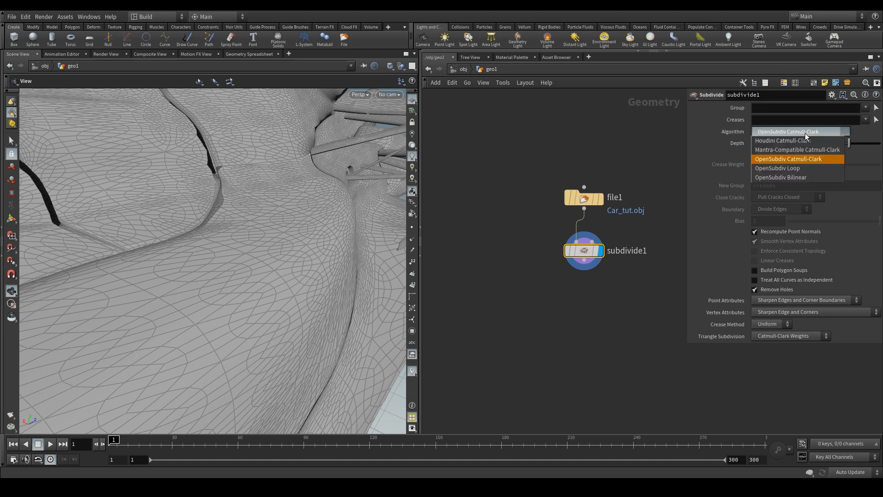
click(797, 169)
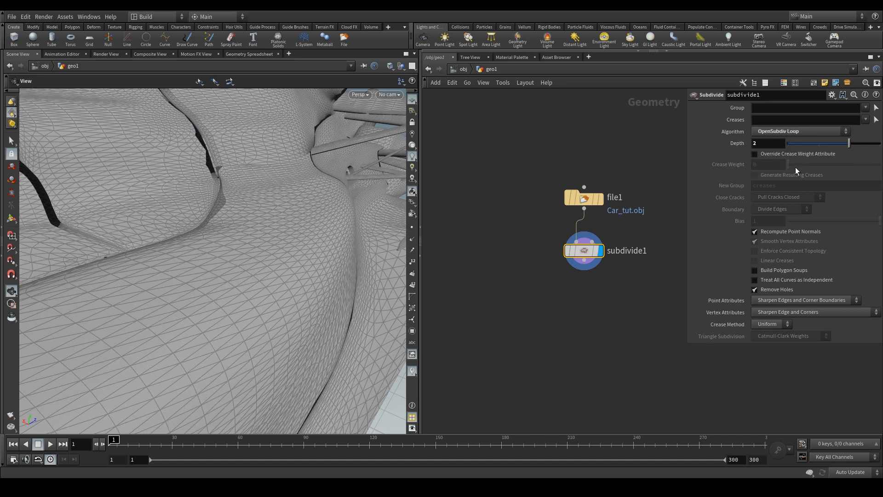
- Add an Attribute from Map node below the Subdivide node, connect the two and display the new node
key(h)
key(Tab)
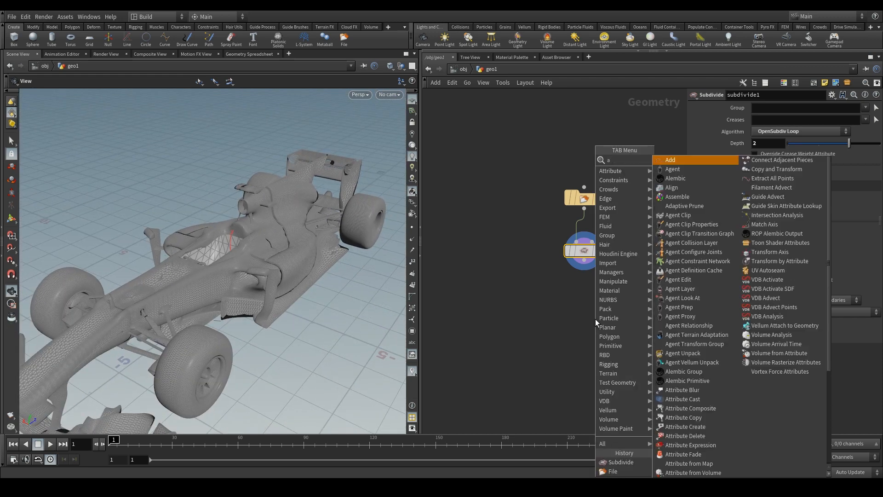
text(attrib from)
key(Return)
click(584, 307)
click(584, 270)
click(584, 298)
click(601, 307)
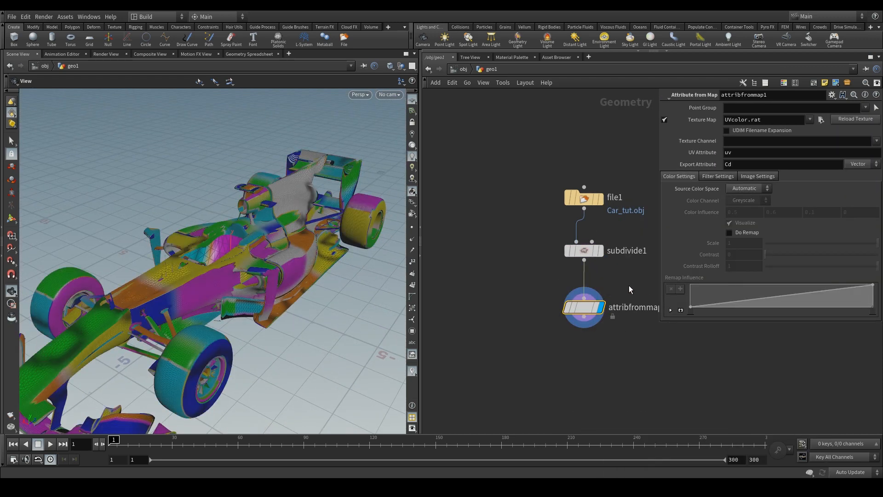
- Load F1Surface_Color.tif as the texture map of the Attribute from Map node
click(821, 120)
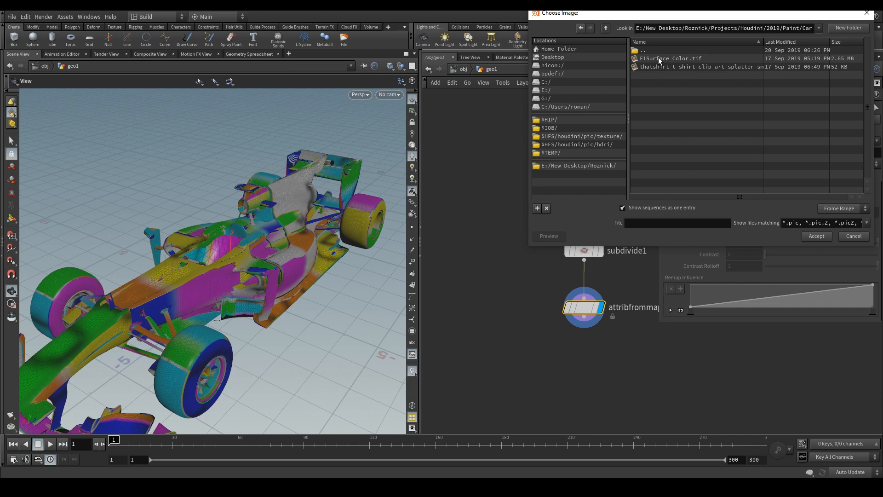
double_click(658, 58)
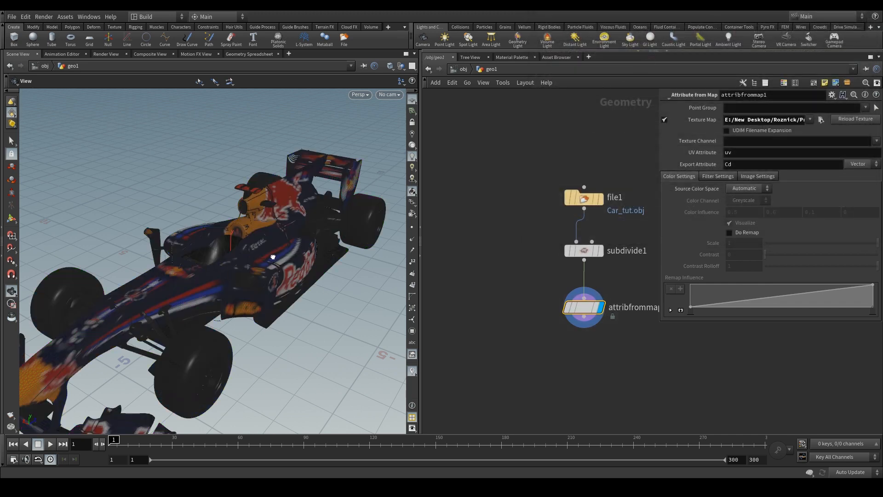
drag(271, 257, 234, 269)
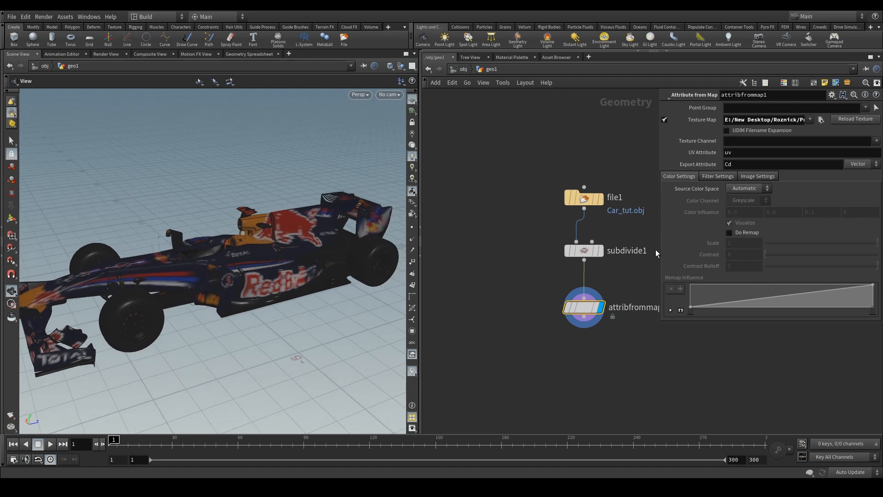
- Try a Subdivide depth of 3 on the textured car, and set the depth back to 2
drag(637, 273, 569, 240)
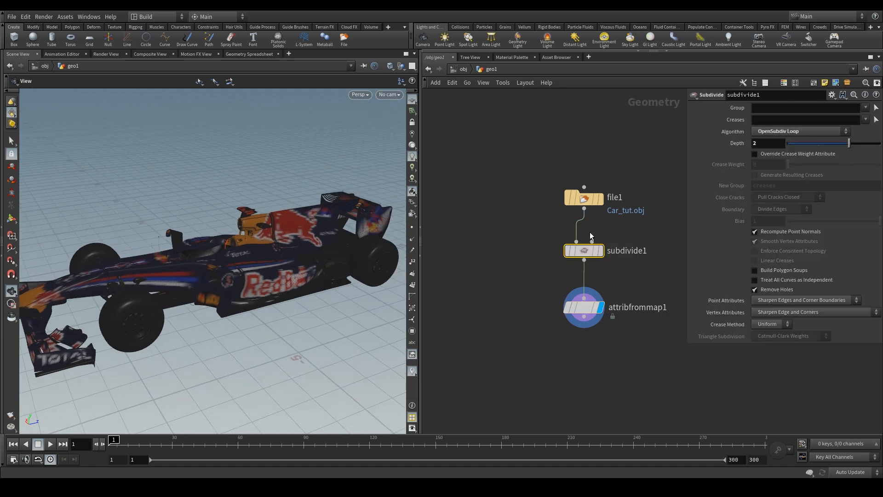
text(3)
key(Return)
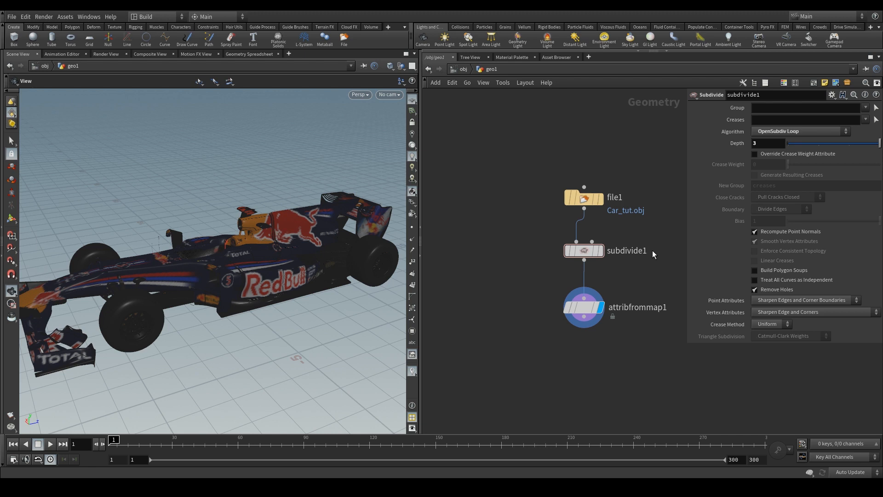
drag(764, 143, 729, 147)
text(2)
key(Return)
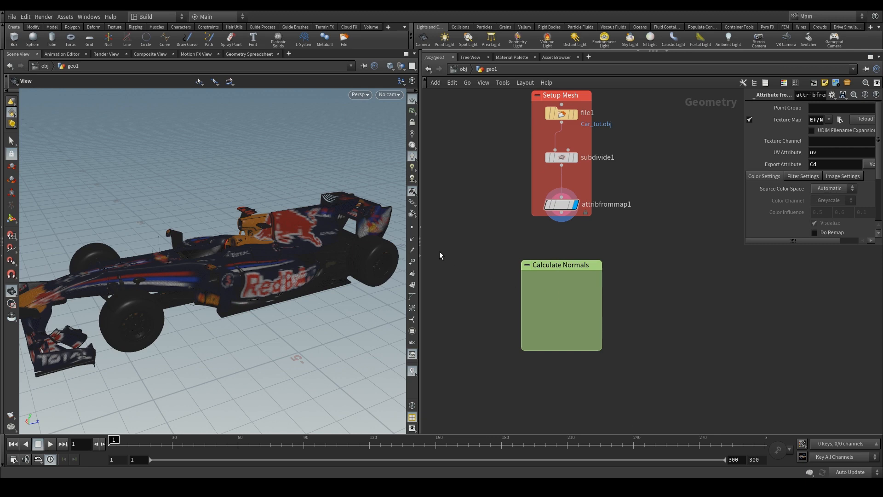
- With normals shown in the viewport, add and display a Normal node fed by attribfrommap1, and set it to add normals to Points
click(405, 239)
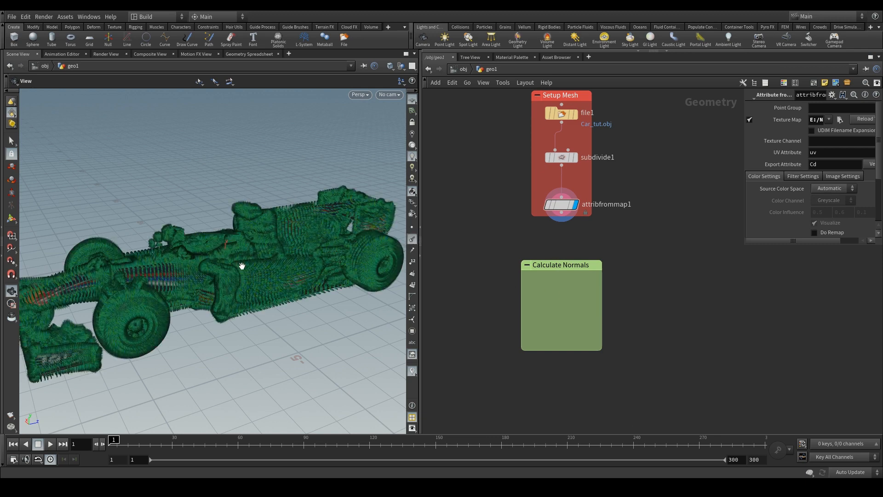
key(Tab)
text(normal)
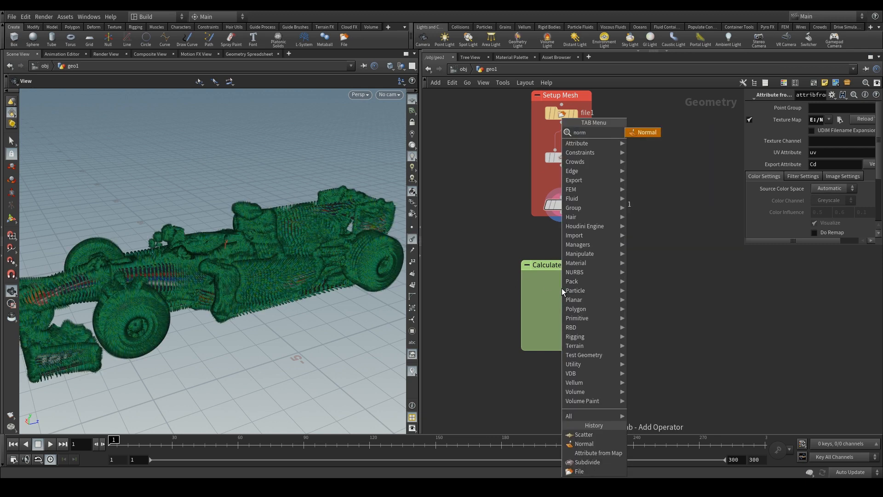
key(Return)
click(561, 288)
drag(562, 212, 562, 279)
click(575, 287)
drag(588, 313, 557, 281)
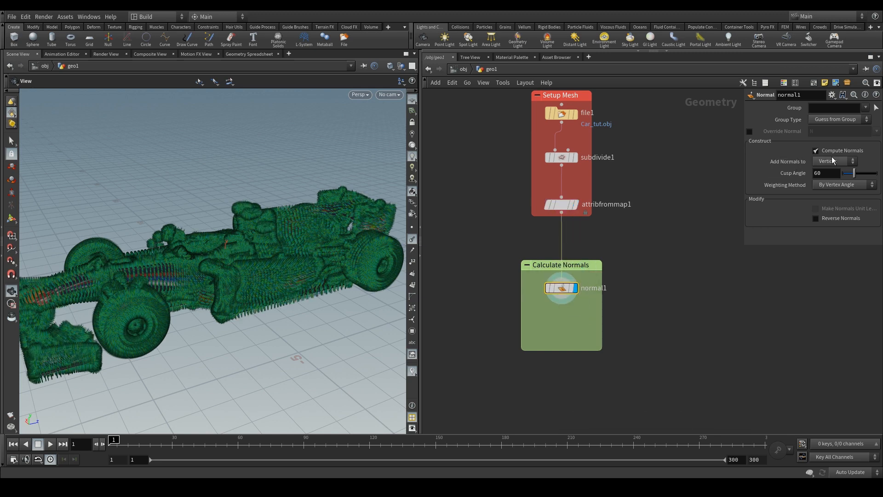
click(835, 160)
click(827, 174)
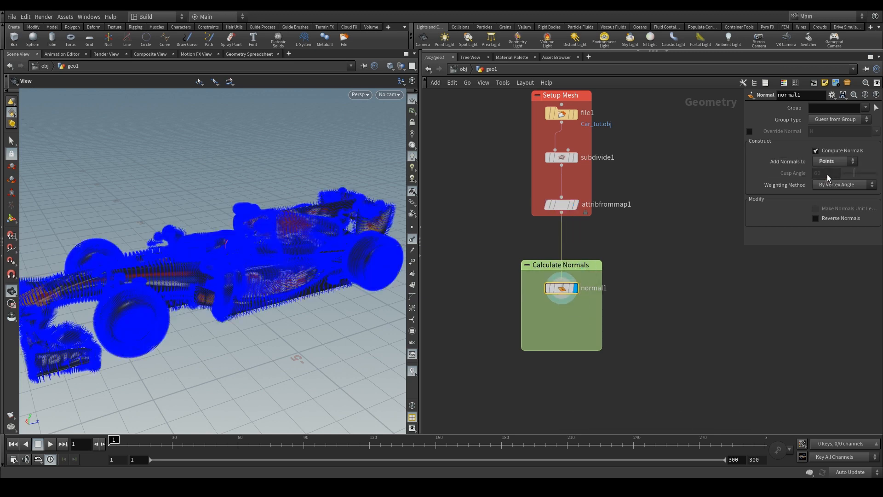
- Add a Scatter node below the Normal node in the Calculate Normals box, connect it and display it
key(Tab)
text(scatte)
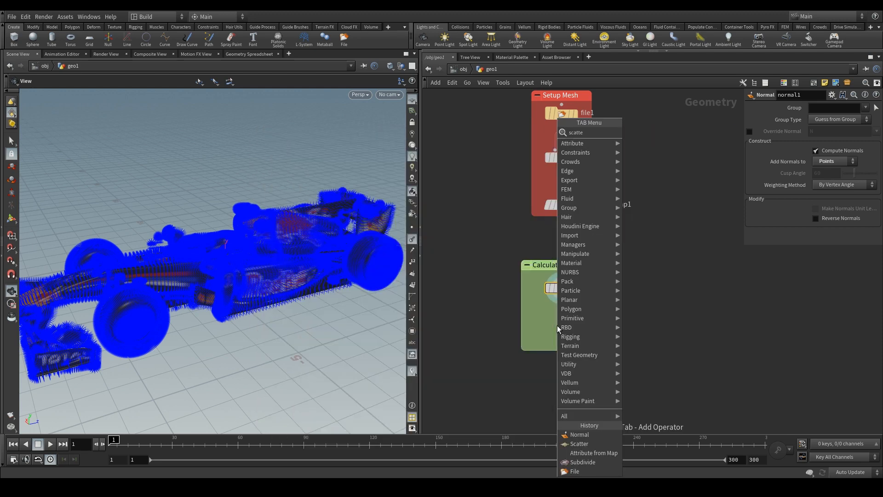
key(Return)
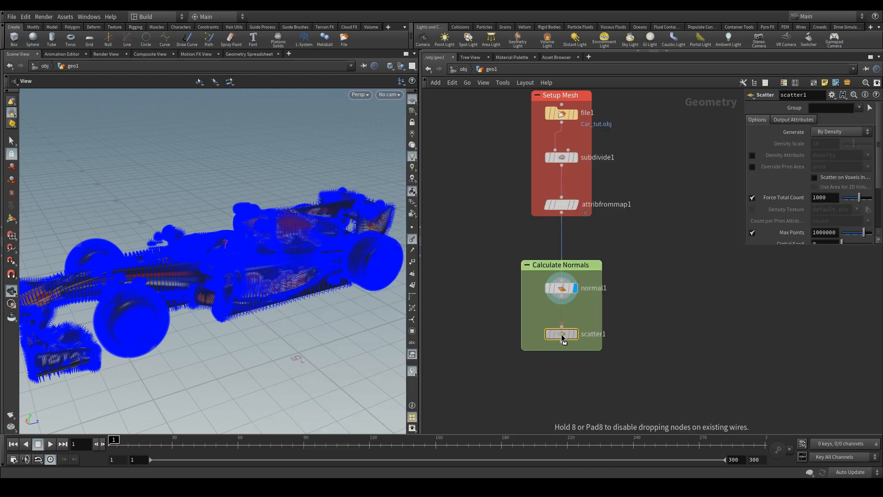
click(562, 333)
drag(561, 296, 561, 325)
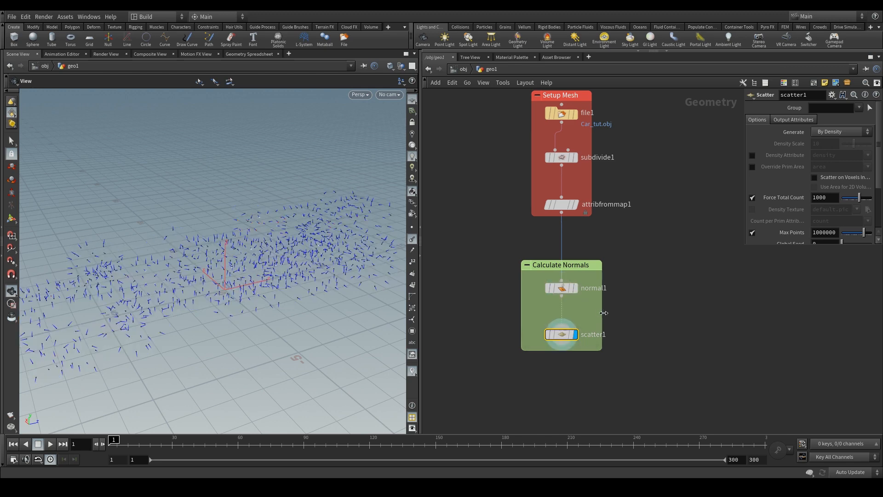
click(575, 334)
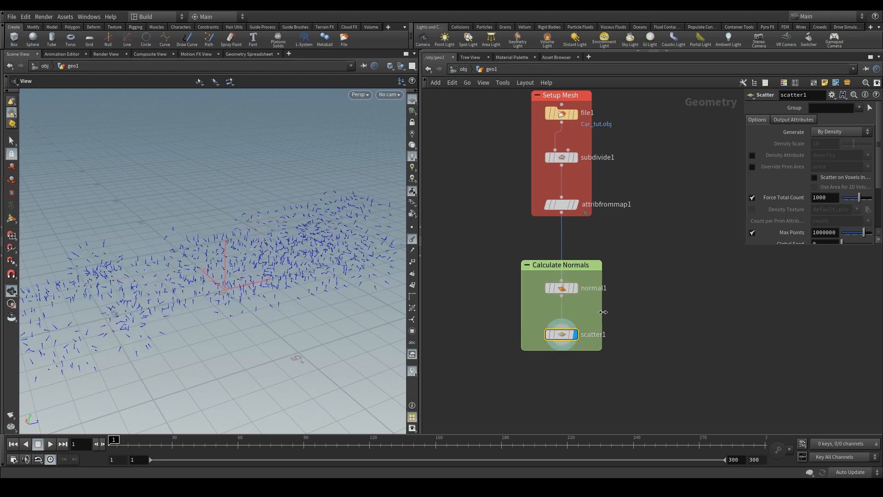
- Set the Scatter node's Force Total Count to 50000 and turn off the normals display in the viewport
double_click(826, 197)
text(50000)
key(Return)
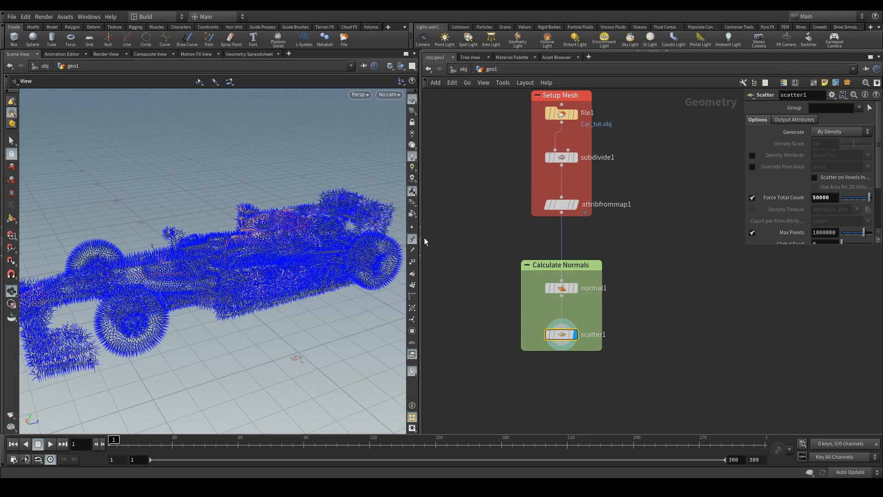
click(412, 239)
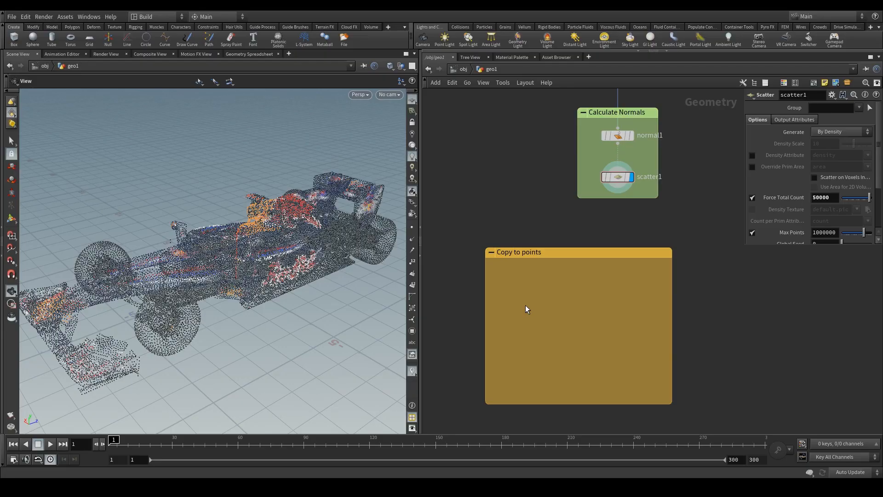
- Add a Grid node inside the Copy to points box and display it
key(Tab)
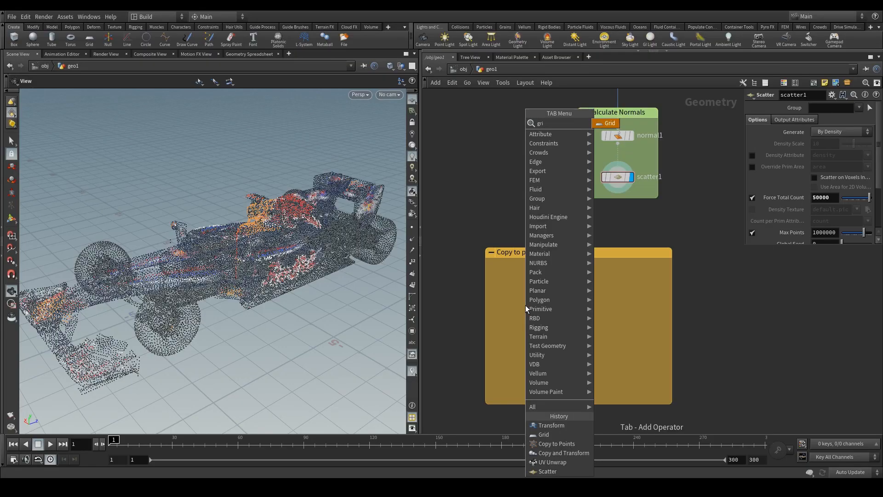
key(Escape)
click(525, 307)
drag(525, 304, 526, 282)
click(538, 263)
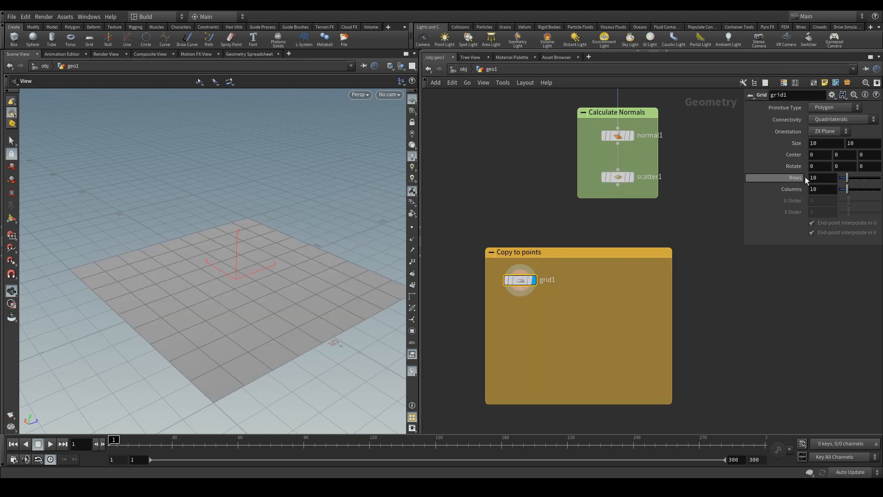
- Set the grid's rows and columns to 2 and its second size value to 18
drag(817, 180, 800, 181)
text(2)
key(Tab)
text(2)
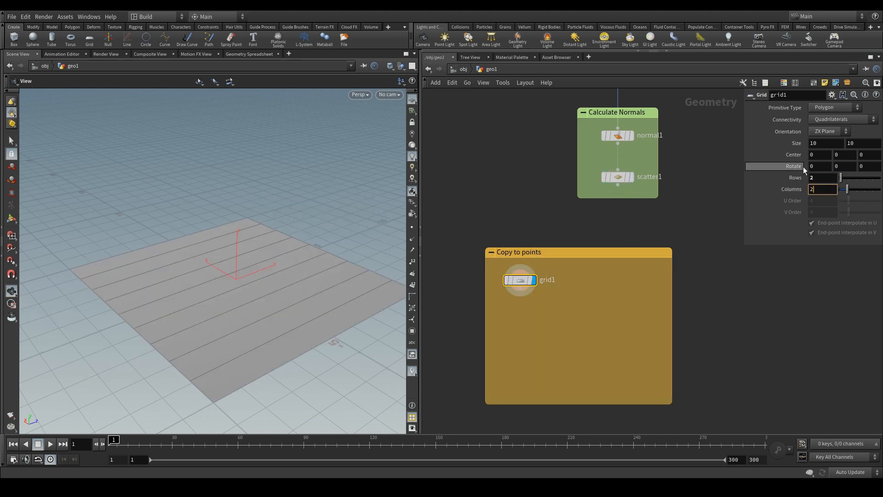
click(865, 144)
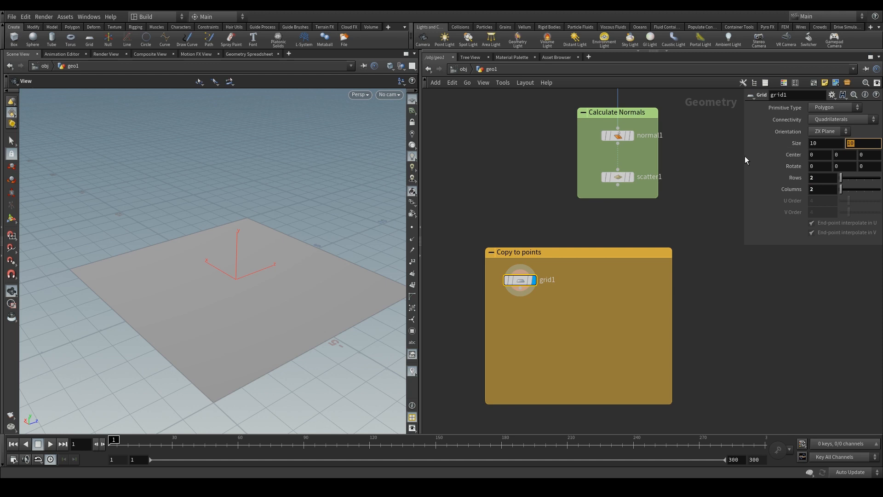
text(18)
key(Return)
key(h)
- Add a Transform node below the grid node, connect it to the grid and display it
key(Tab)
text(t)
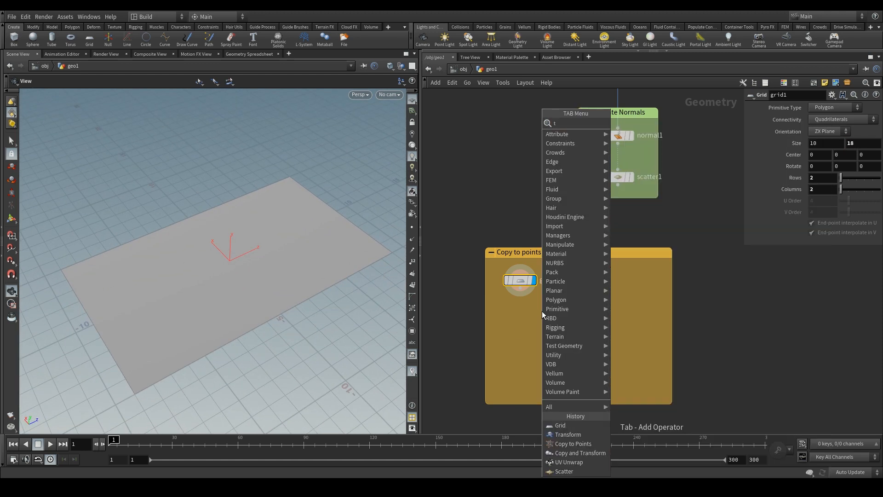
text(ran)
key(Return)
click(520, 319)
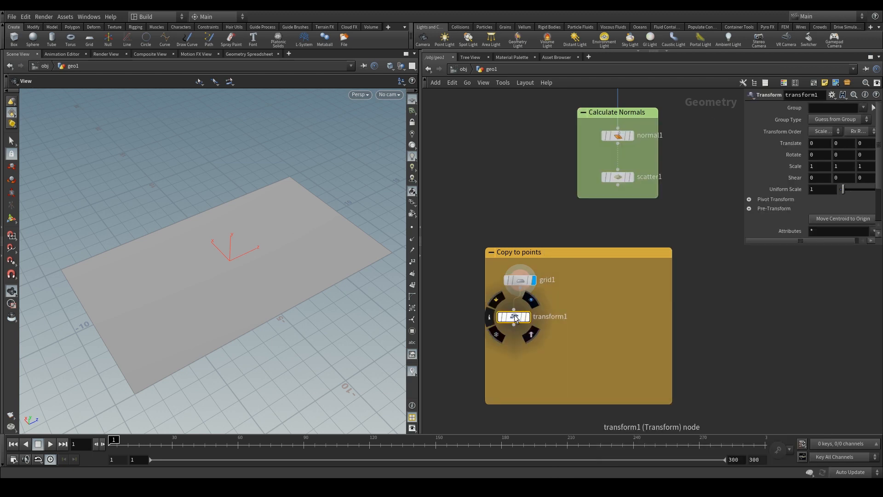
click(535, 320)
- Add a UV Unwrap node below the Transform node in the Copy to points box and connect the Transform node to it
key(Tab)
text(unwr)
key(Return)
click(524, 355)
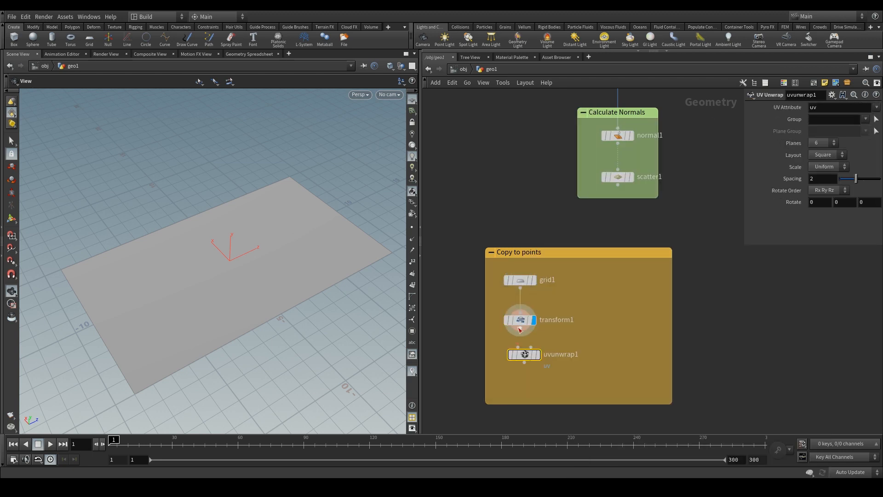
drag(520, 328, 520, 354)
- Add a Copy to Points node, wire the UV Unwrap node into its first input and the Scatter node into its second, and display it
key(Tab)
text(copyto)
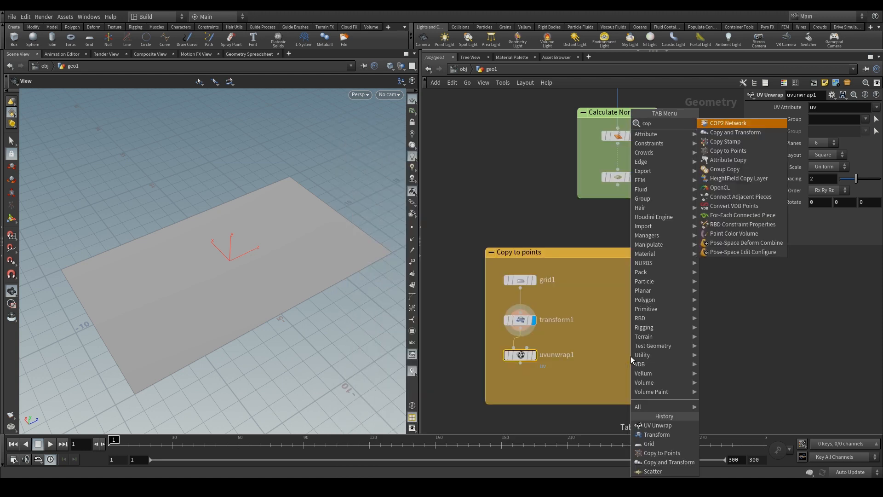
key(Return)
drag(631, 356, 606, 391)
click(520, 363)
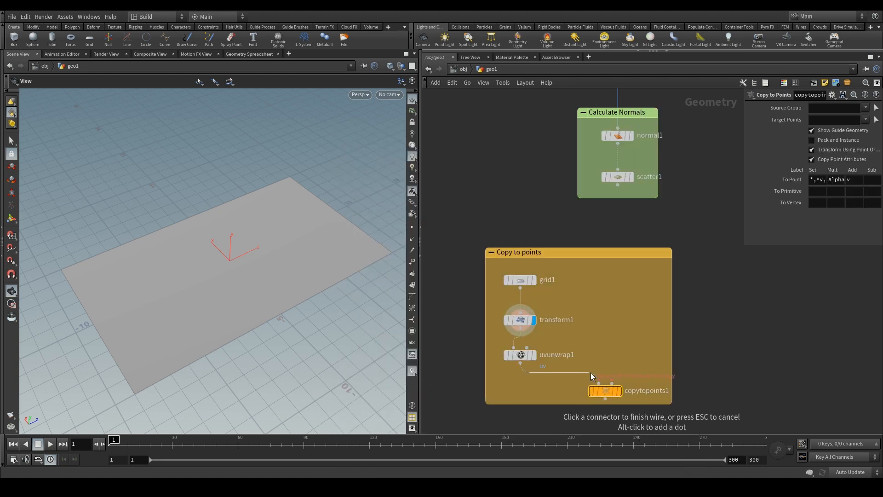
click(598, 383)
click(612, 383)
click(618, 185)
click(618, 390)
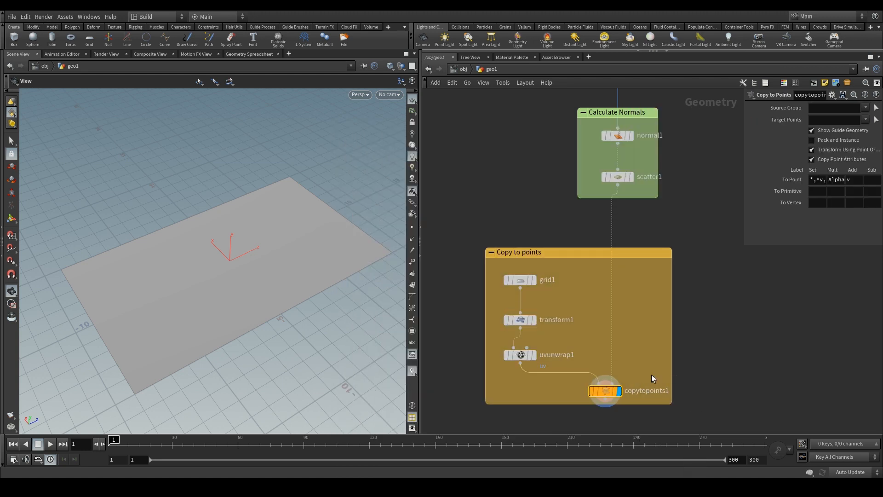
scroll(323, 278, down, 5)
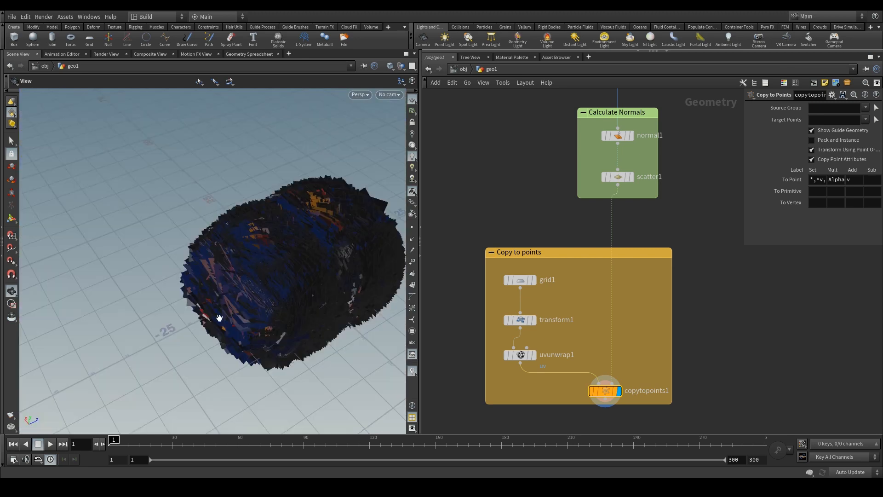
- Try a Uniform Scale of 0.05 on the Transform node and reduce it to 0.02
click(520, 319)
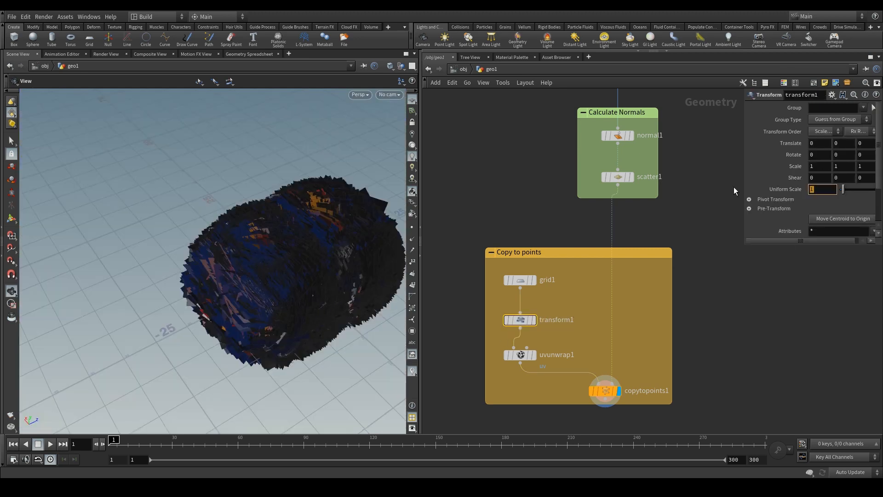
text(0.05)
key(Return)
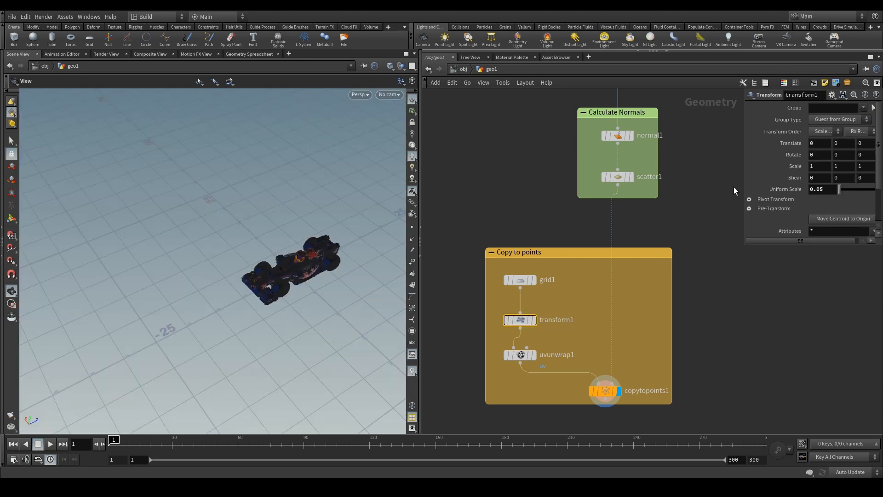
scroll(301, 252, up, 8)
click(833, 188)
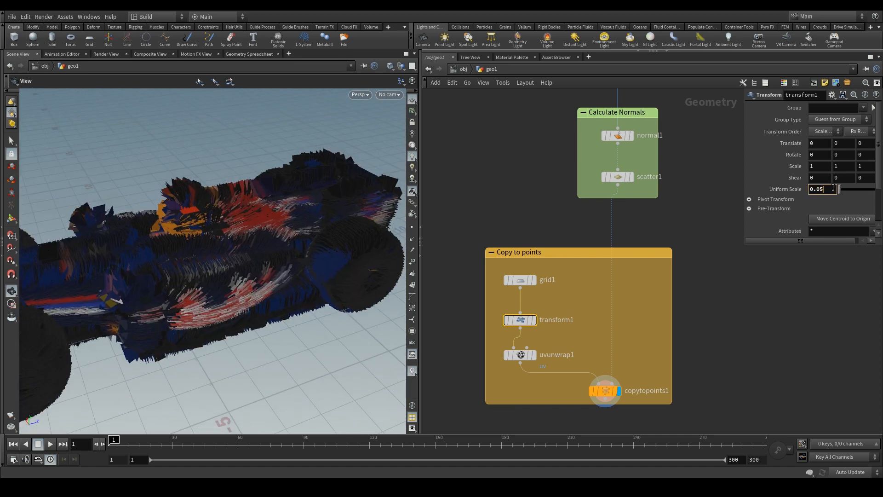
key(BackSpace)
text(2)
key(Return)
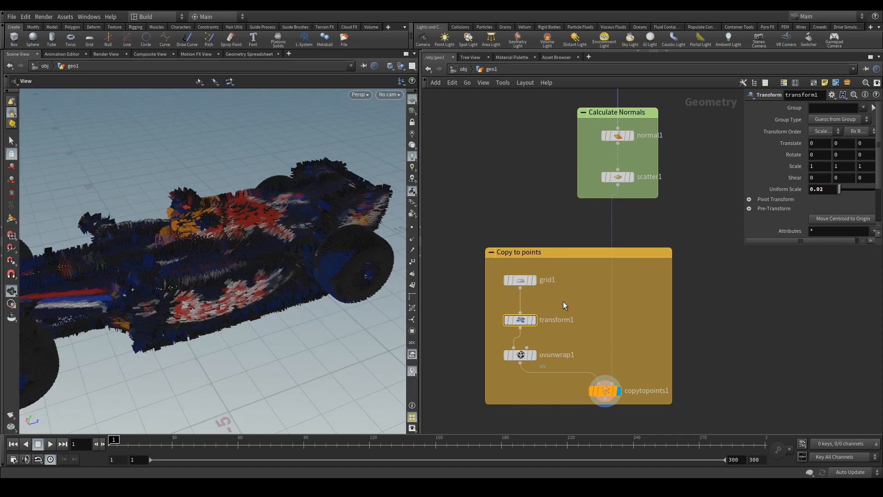
- Set the Grid node's first rotation value to 90 and view the copied grids on the car
click(521, 279)
click(821, 166)
key(BackSpace)
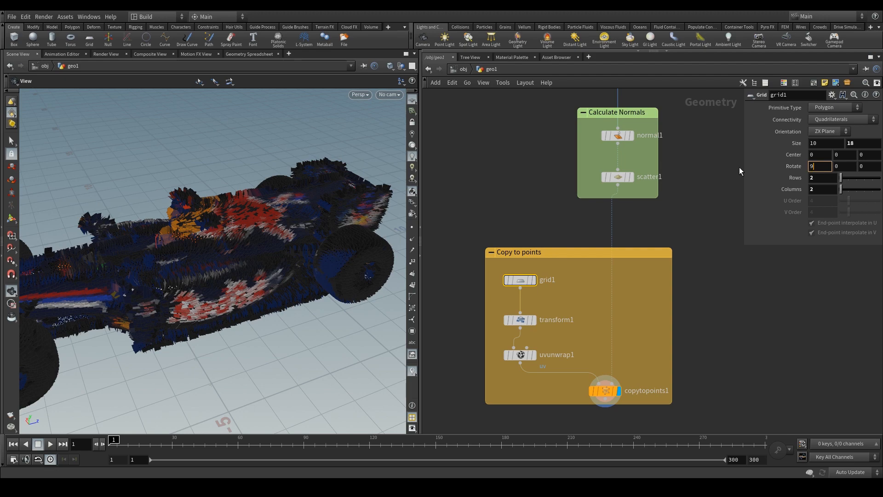
text(90)
key(Return)
drag(290, 243, 361, 277)
scroll(241, 250, up, 3)
scroll(296, 274, down, 3)
middle_drag(295, 250, 259, 273)
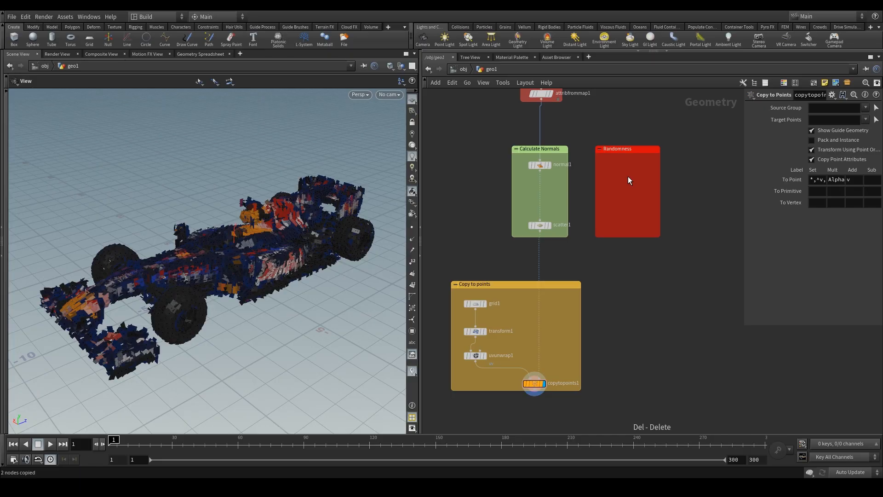
- Add an Attribute Randomize node in the Randomness box, fed by the Normal node
key(Tab)
text(ara)
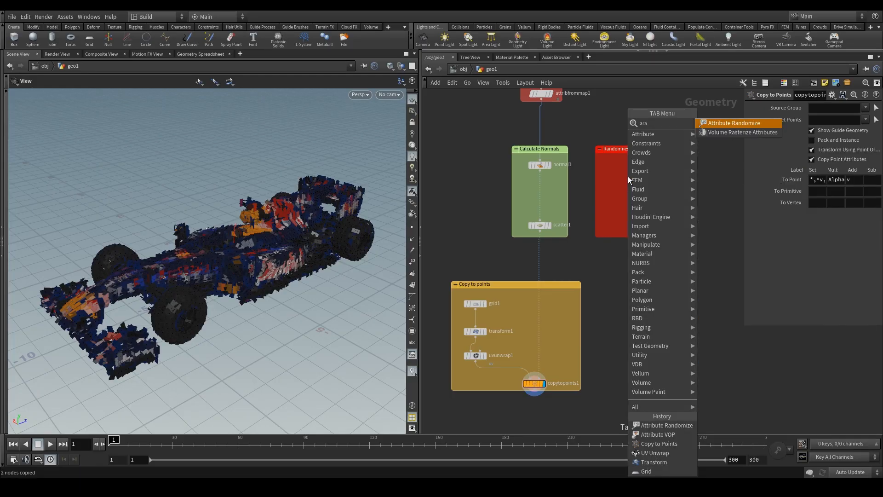
key(Return)
click(628, 189)
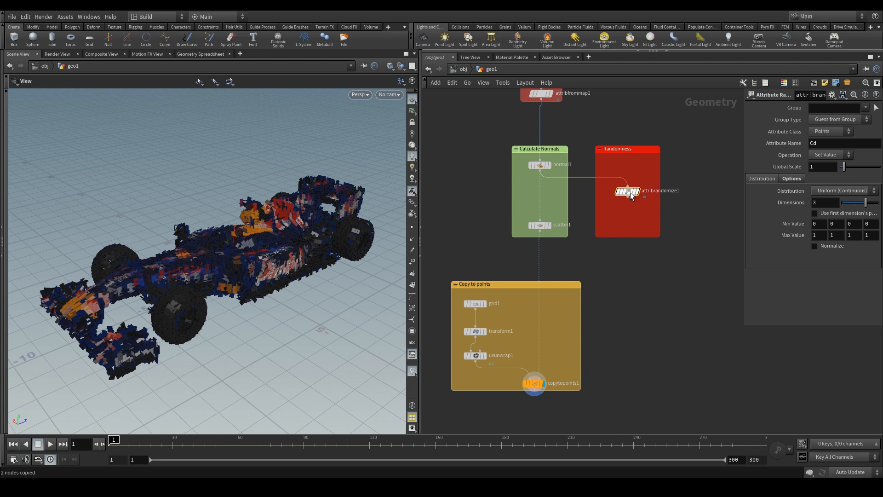
- Make the Attribute Randomize node affect attribute N with a Normal (Gaussian) distribution and wire its output into the Scatter node
double_click(835, 142)
text(N)
key(Return)
click(827, 189)
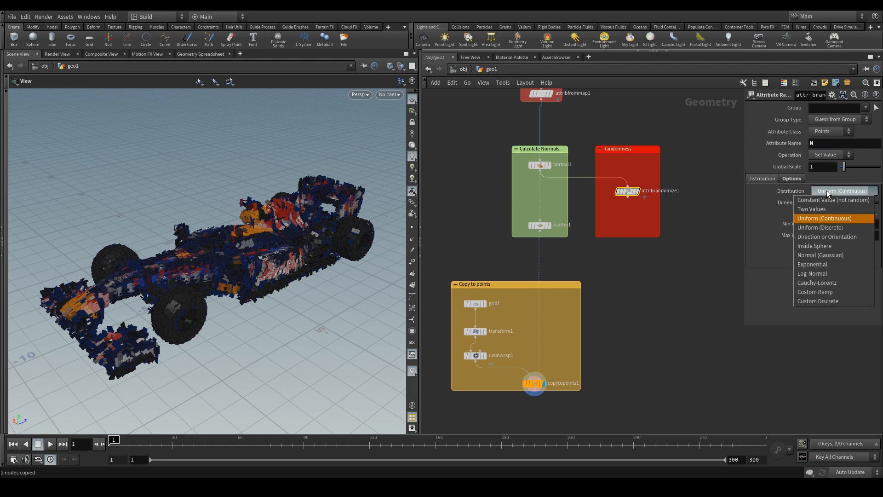
click(847, 256)
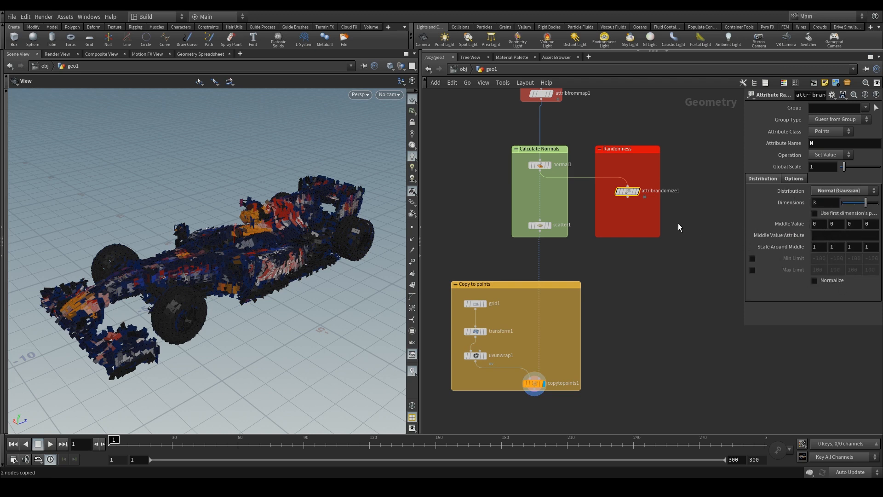
click(628, 198)
click(540, 220)
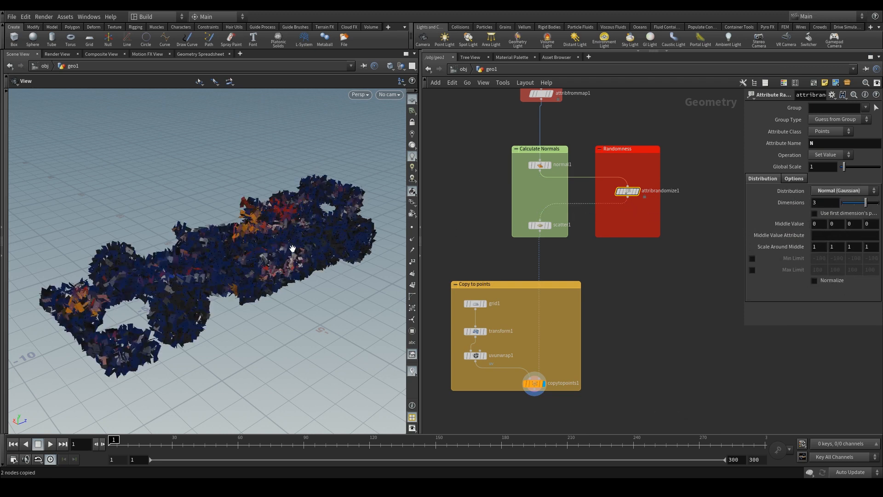
- Set the Attribute Randomize node's Global Scale to 0.3 and its Operation to Add Value
click(822, 167)
text(0.3)
key(Return)
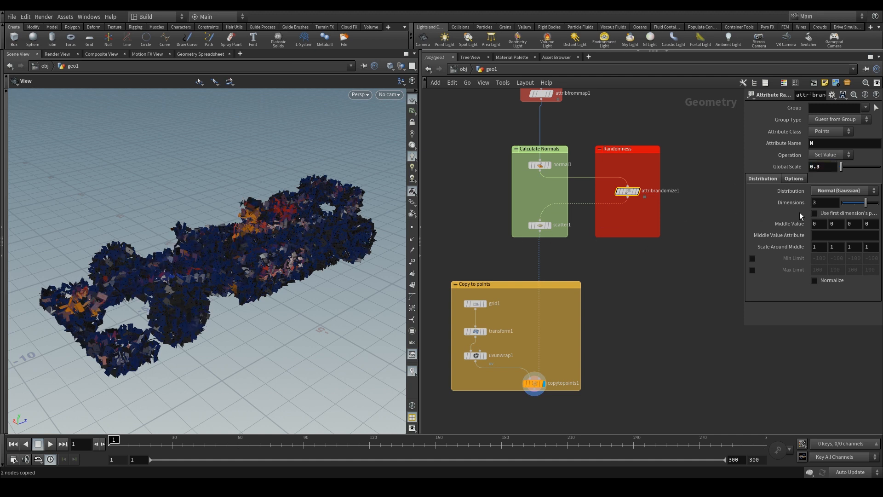
click(827, 155)
click(821, 171)
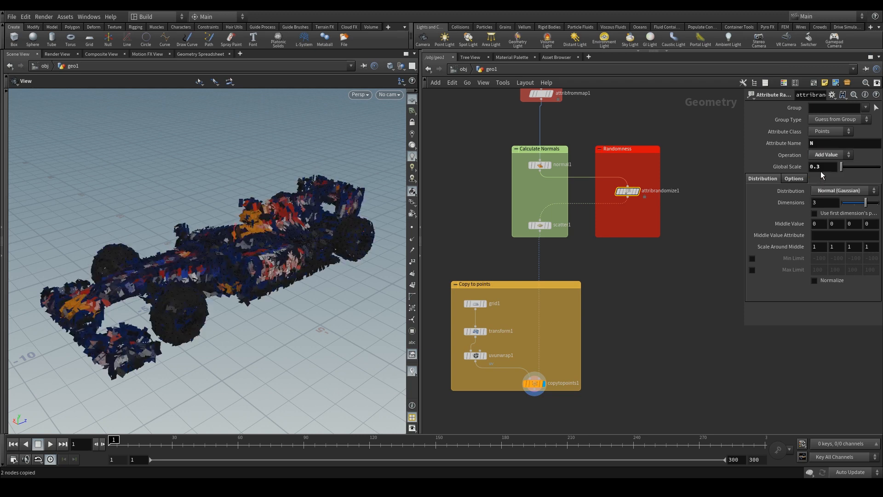
- Try larger Global Scale values such as 0.6 and 5 for the normal randomization and return to 0.3
scroll(207, 275, up, 10)
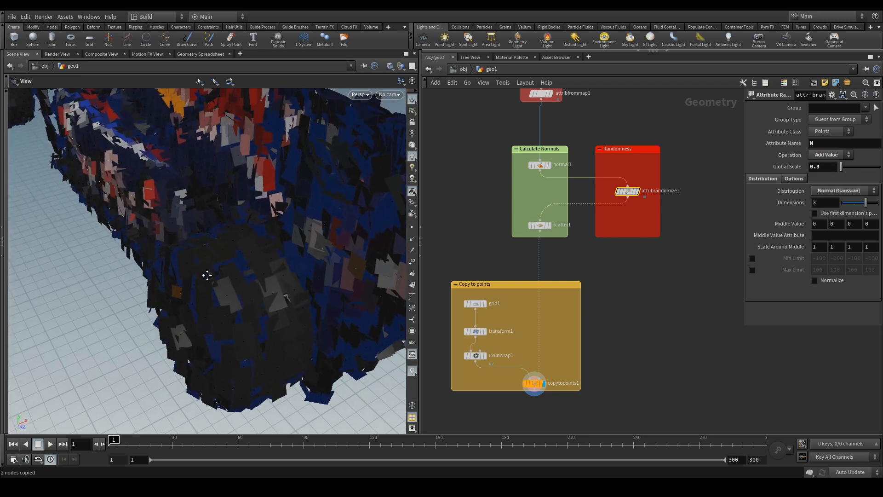
click(825, 167)
key(BackSpace)
text(6)
key(Return)
click(825, 167)
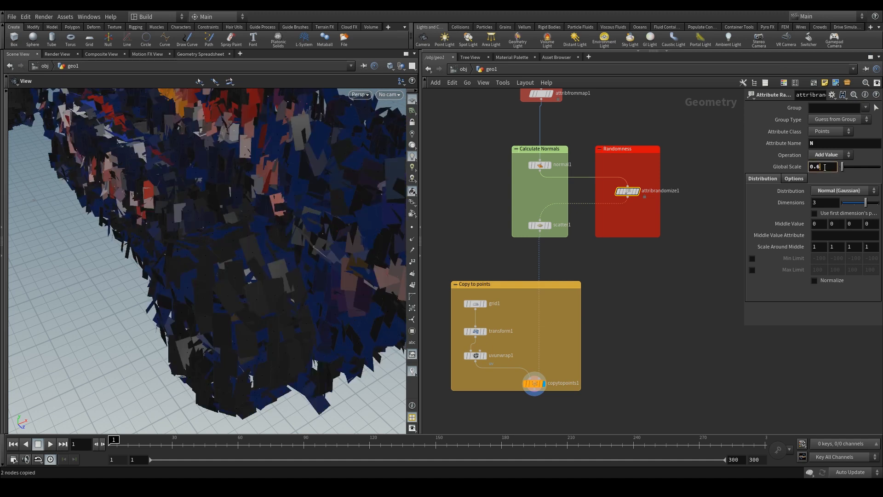
text(2)
key(Return)
click(824, 168)
key(BackSpace)
text(5)
key(Return)
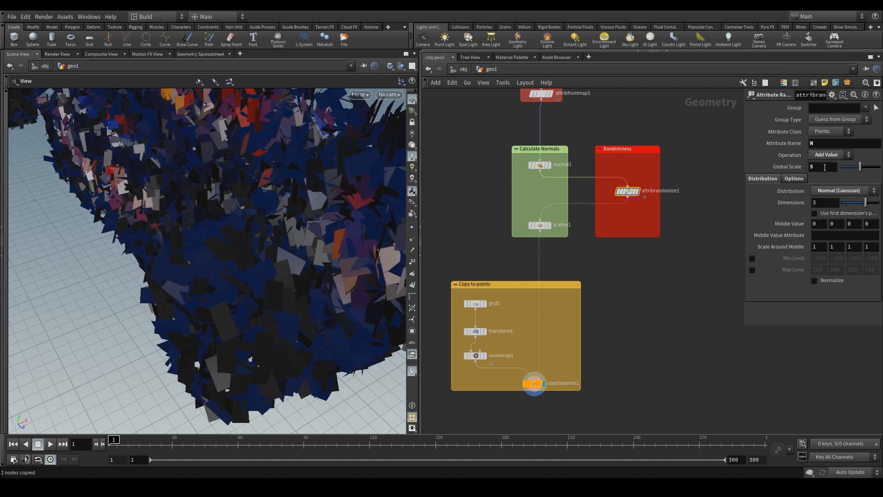
click(825, 168)
key(BackSpace)
text(0.3)
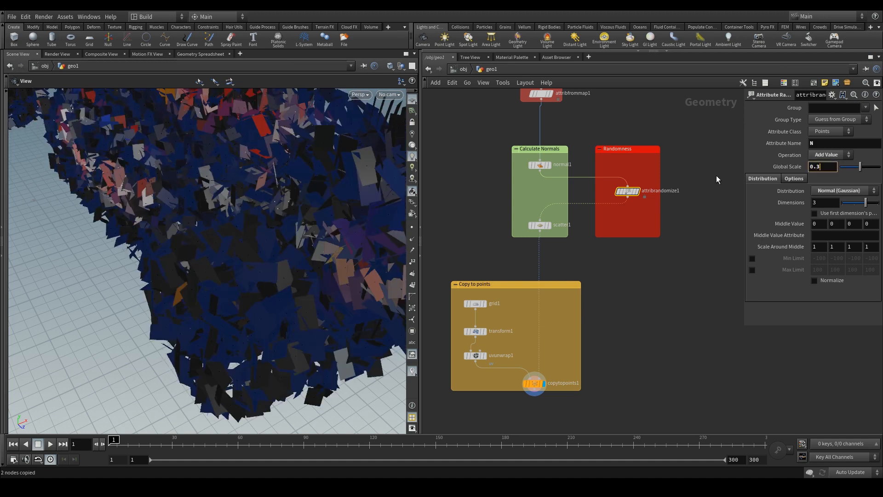
key(Return)
- Add a second Attribute Randomize node below the first one in the Randomness box
mouse_move(617, 193)
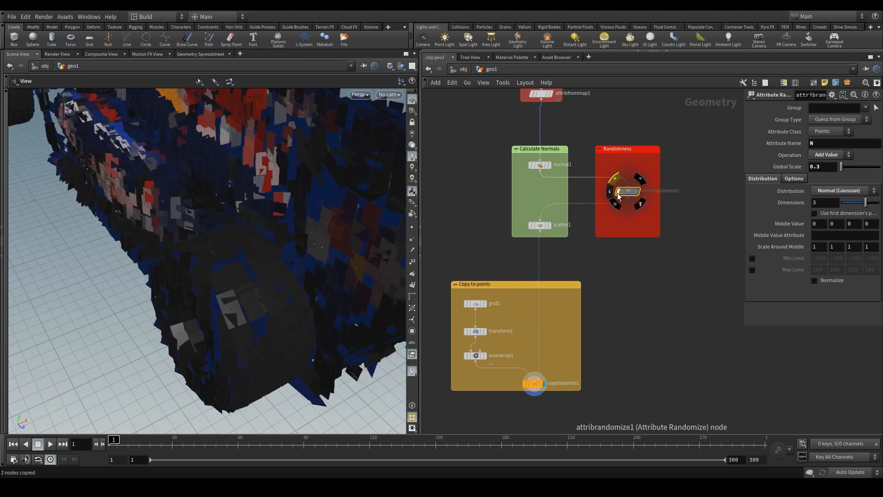
scroll(300, 239, down, 5)
drag(299, 238, 198, 239)
key(Tab)
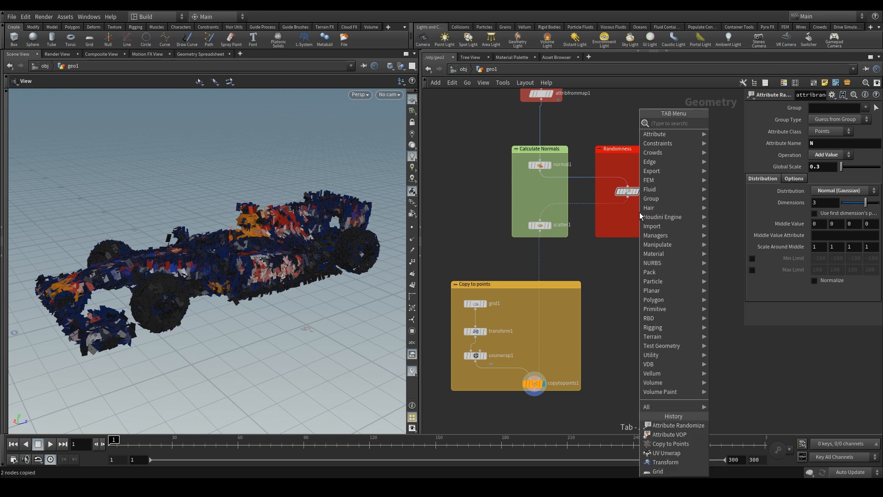
text(ara)
key(Return)
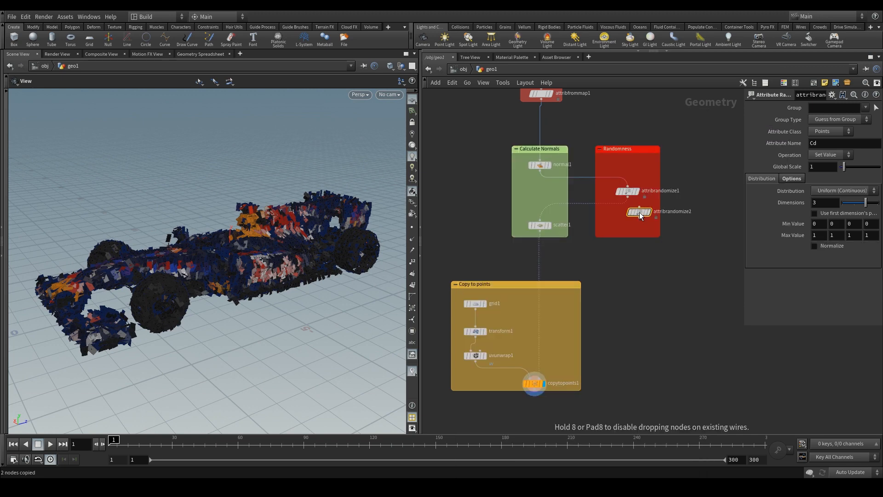
click(631, 220)
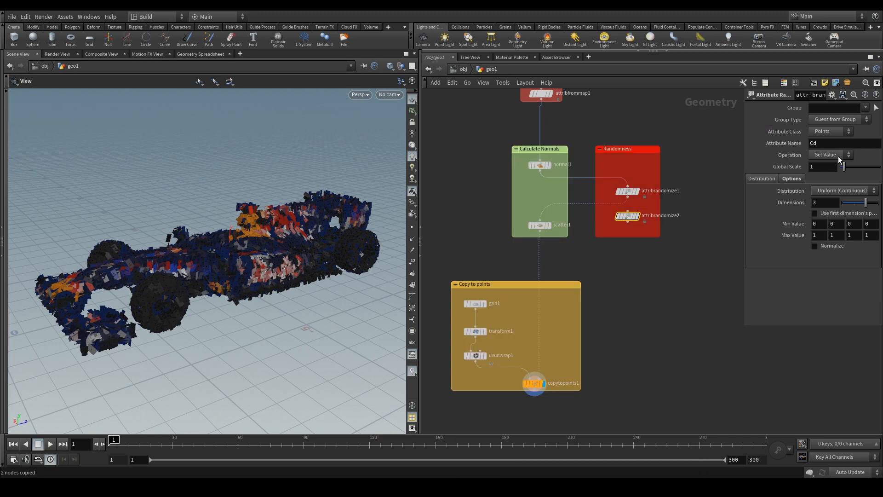
- Set the second randomize node's Attribute Name to pscale and insert it between the first randomize node and the Scatter node
key(ctrl+a)
text(pscale)
key(Return)
drag(556, 205, 628, 197)
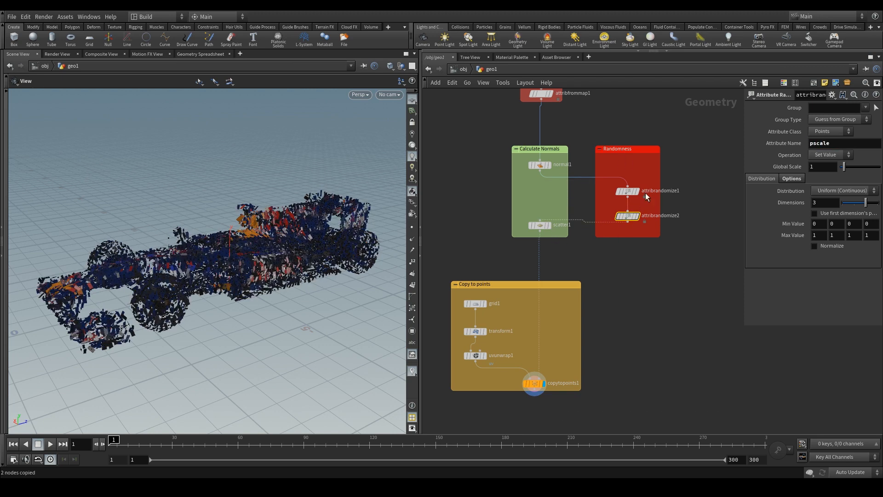
- Switch the pscale distribution to Custom Ramp and raise the ramp's middle point to full height
click(830, 190)
click(816, 291)
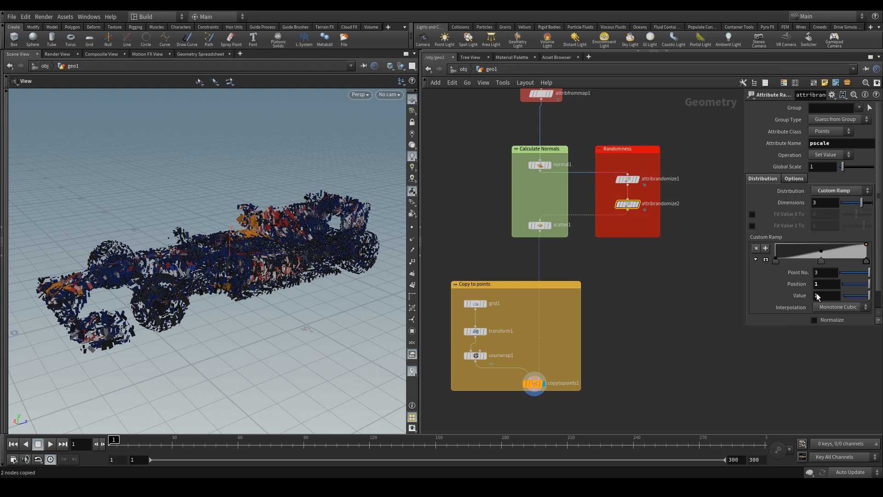
drag(821, 250, 814, 243)
- Raise the ramp's first point slightly and add further high and low points along the ramp to vary the pscale values
click(778, 259)
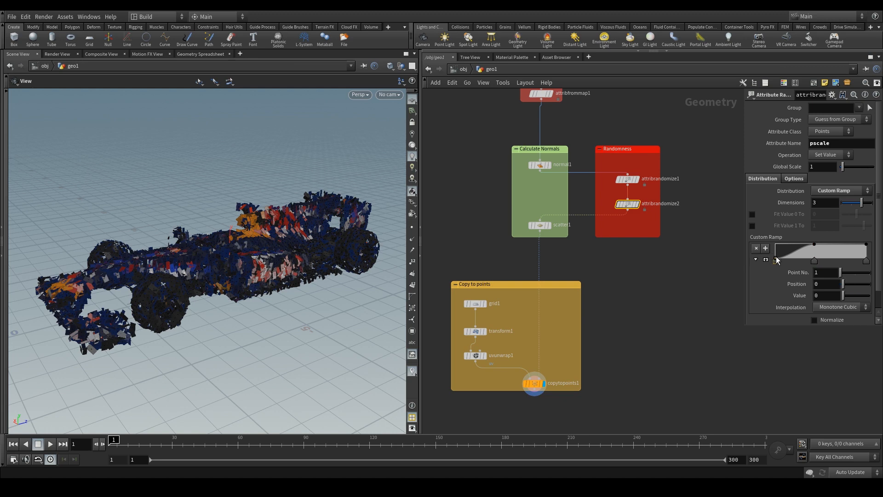
middle_drag(826, 295, 848, 296)
mouse_move(837, 252)
mouse_down()
mouse_move(821, 253)
mouse_move(837, 235)
mouse_up()
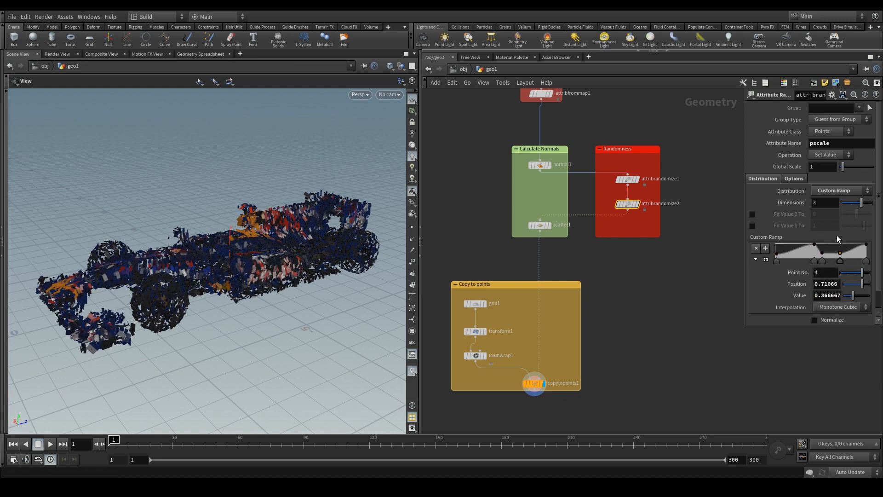
middle_drag(824, 293, 844, 282)
drag(796, 250, 797, 254)
drag(786, 251, 785, 243)
- Set the value of ramp point 2 to 2.3 and the value of the ramp's last point to 10
drag(823, 296, 783, 295)
text(2.3)
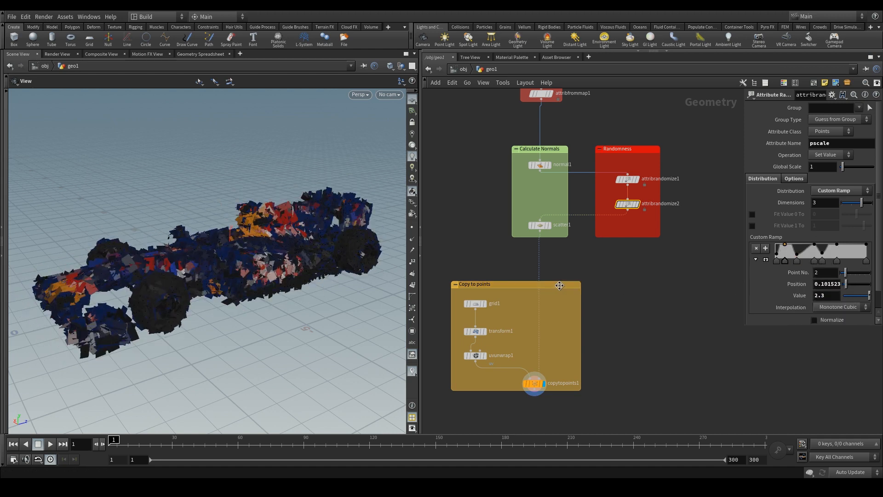
click(866, 260)
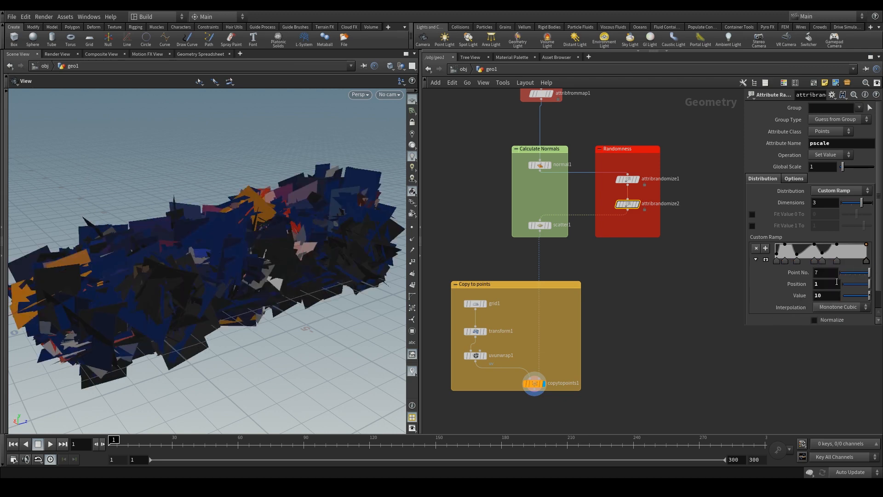
- Add a ramp point just before the last one and set its value to 1 and its position to 0.995
drag(859, 252, 862, 263)
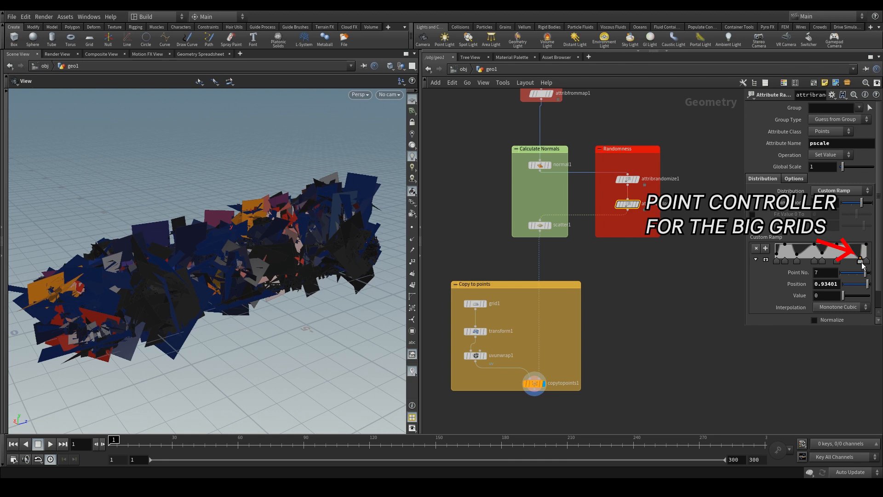
drag(822, 296, 770, 312)
text(1)
key(Return)
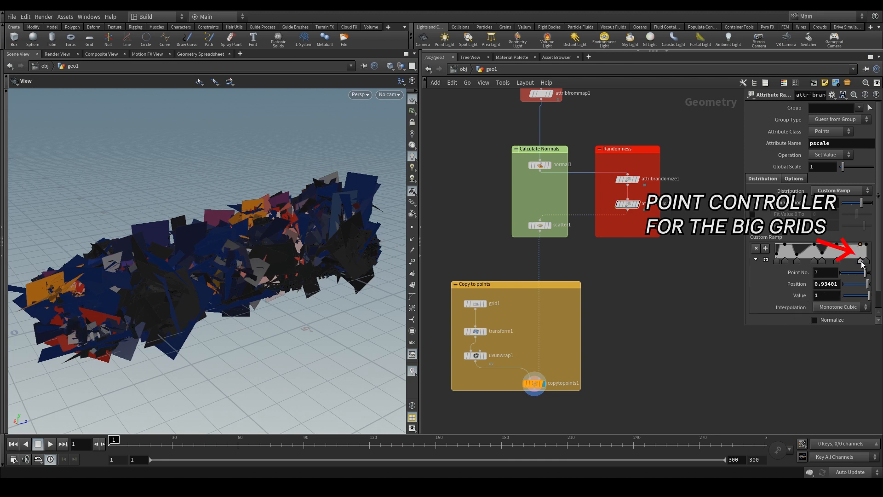
drag(835, 284, 825, 286)
text(5)
key(Return)
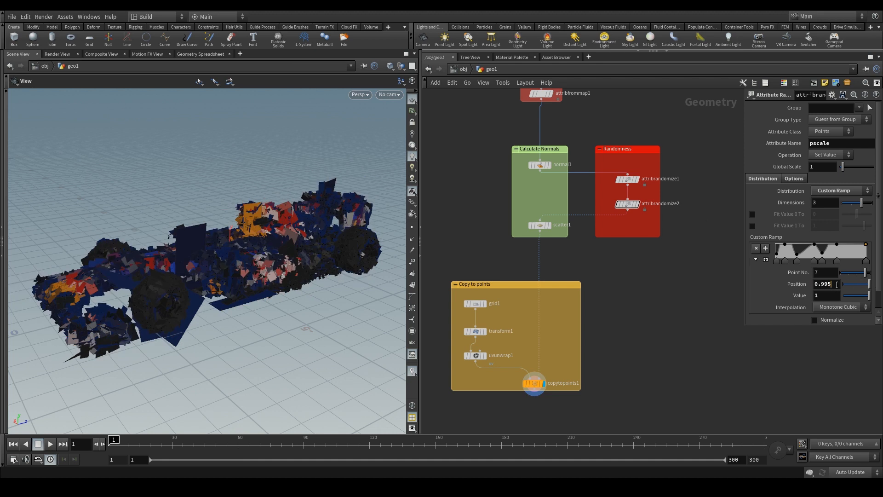
- Try positions 0.993 and 0.98 for point 7 of the pscale ramp
key(BackSpace)
text(3)
key(Return)
text(8)
key(Return)
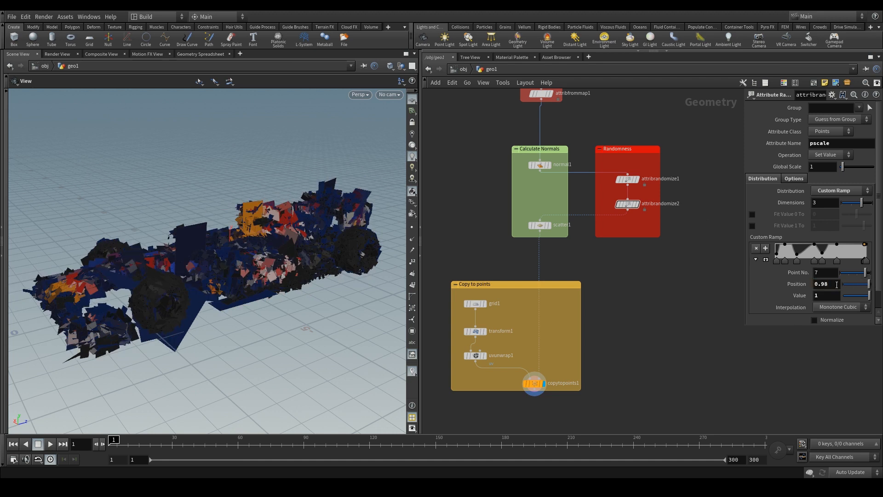
- Set the Global Seed of the scatter1 node to $F and play the animation to preview the changing points
click(540, 231)
click(557, 243)
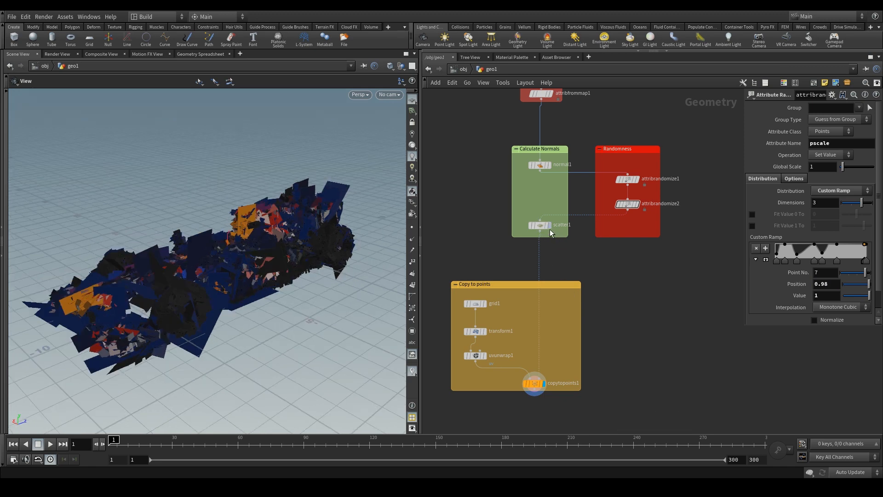
click(546, 226)
click(826, 244)
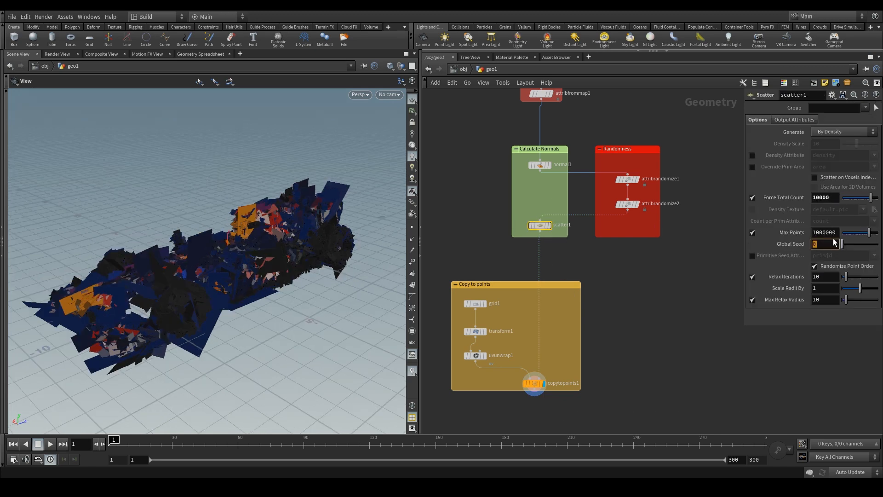
text($F)
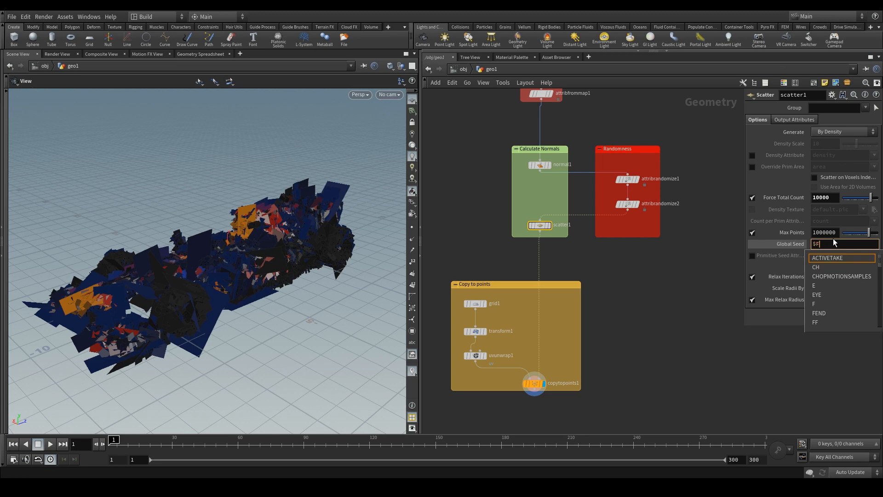
key(Return)
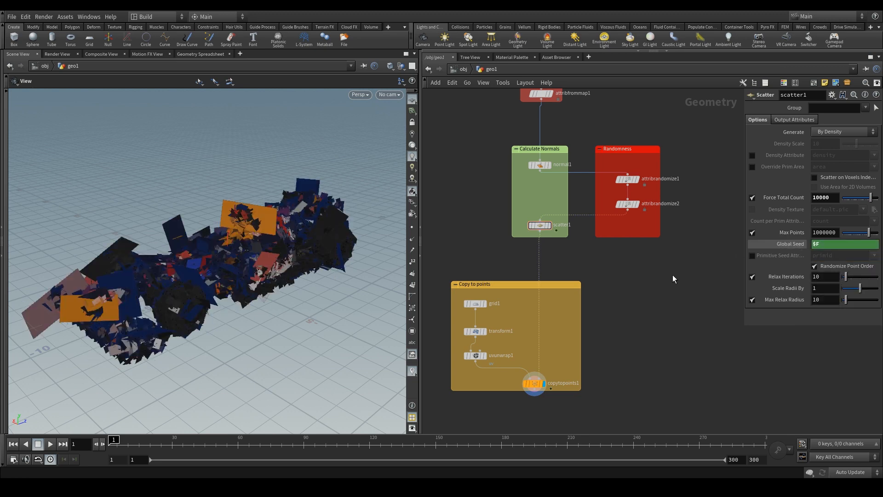
click(51, 444)
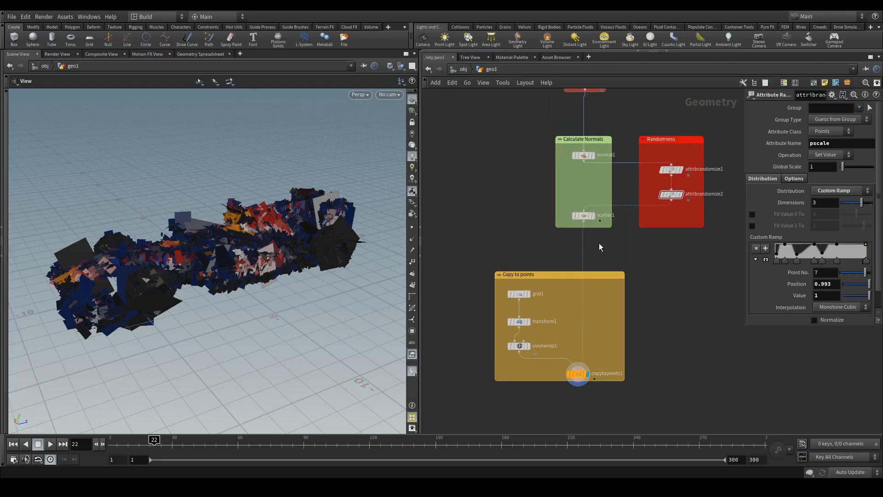
- Set the Force Total Count of the scatter1 node to 50000
drag(563, 206, 564, 206)
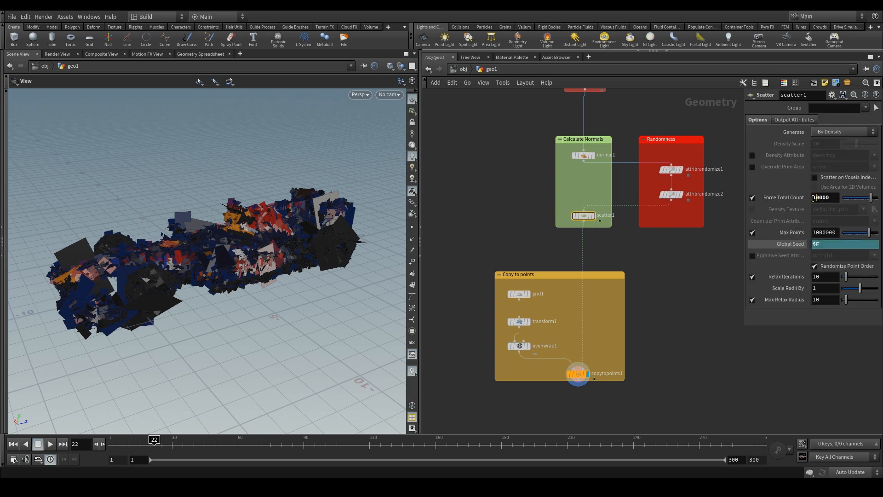
text(50000)
key(Return)
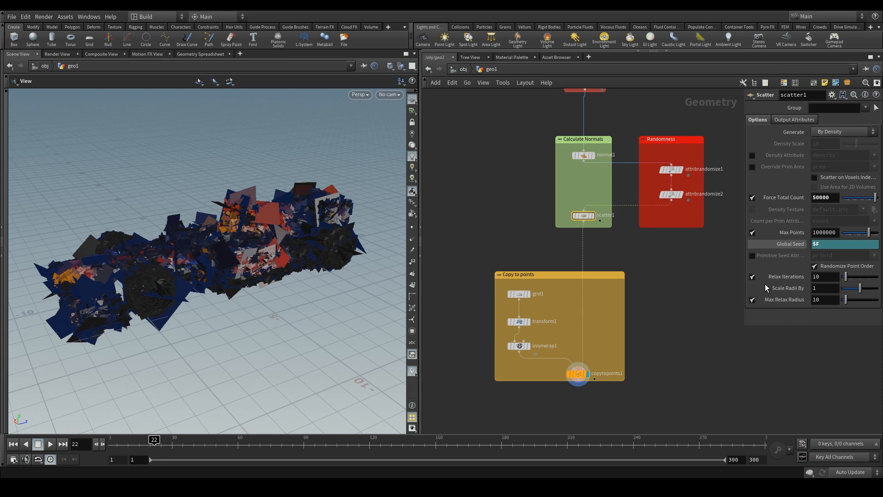
- Add a Normal node in the Export network box and connect it to the output of copytopoints1
scroll(745, 359, down, 5)
key(Tab)
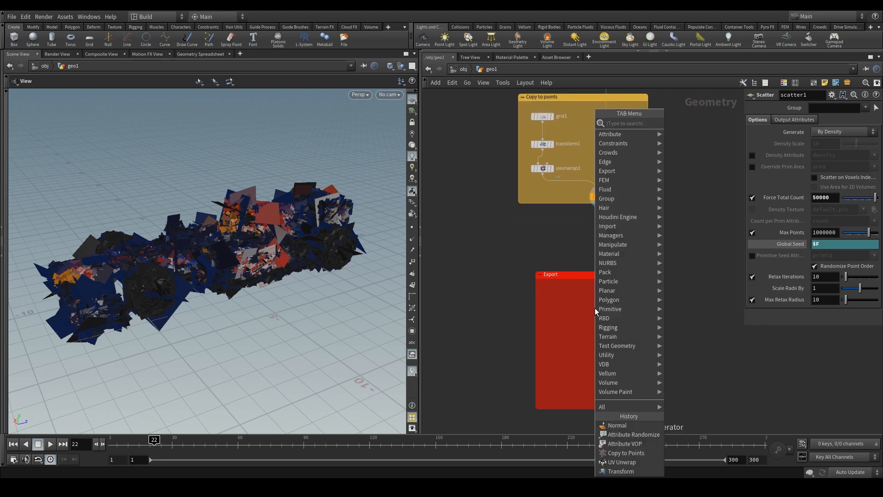
text(n)
key(Down)
key(Return)
click(584, 298)
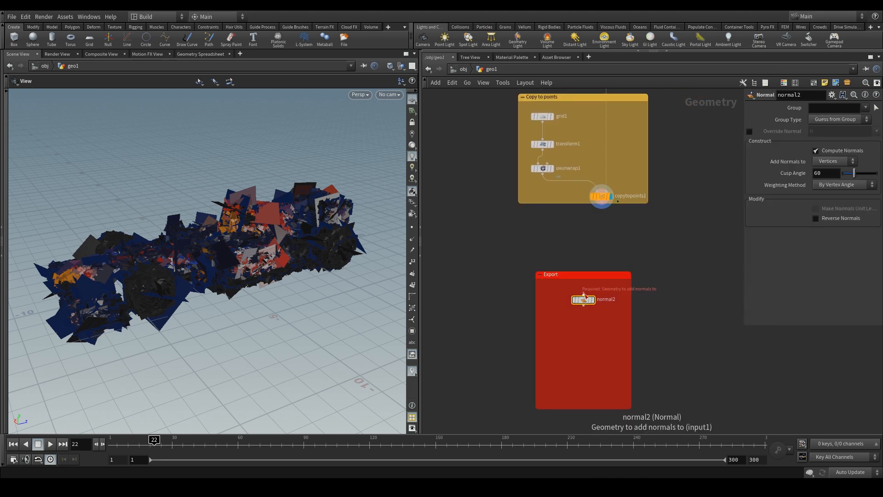
- Add an Attribute Delete node below normal2, connect it to normal2 and make it the displayed node
key(Tab)
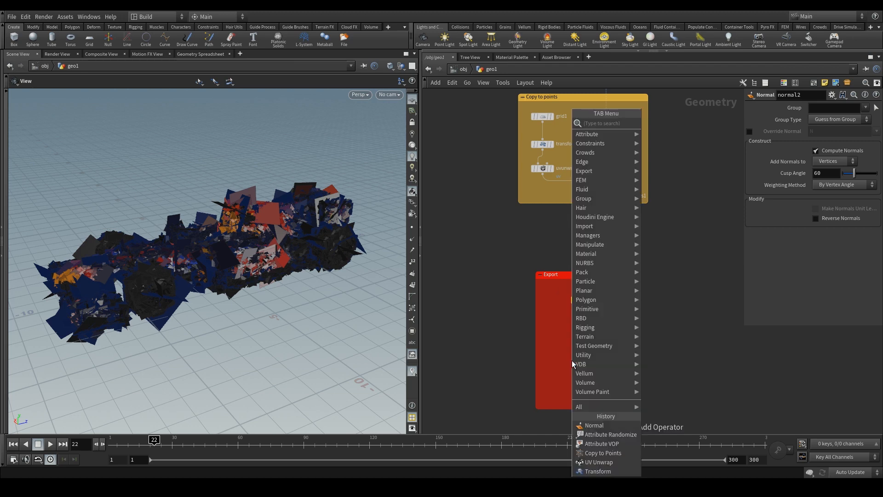
text(attribdel)
key(Return)
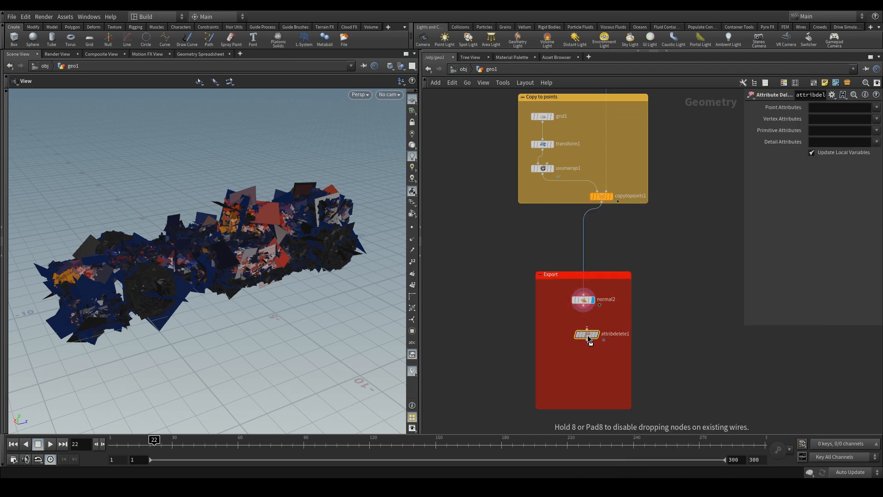
click(584, 331)
middle_click(584, 302)
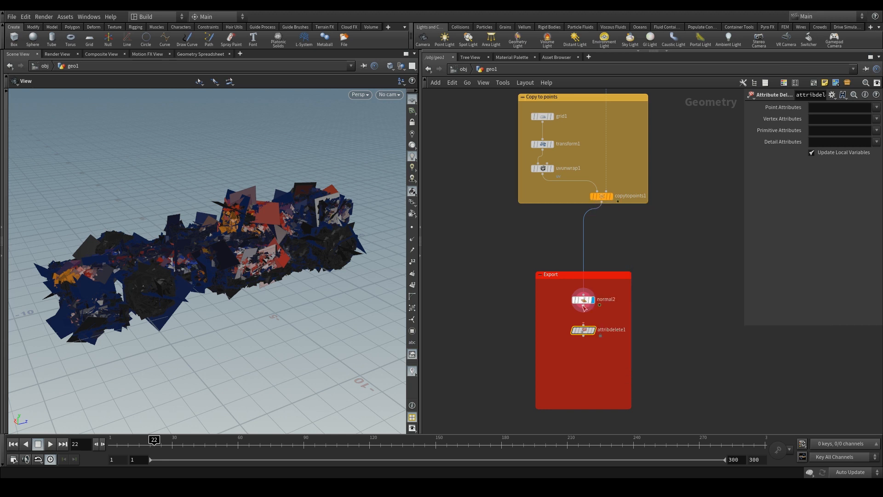
click(583, 306)
click(585, 328)
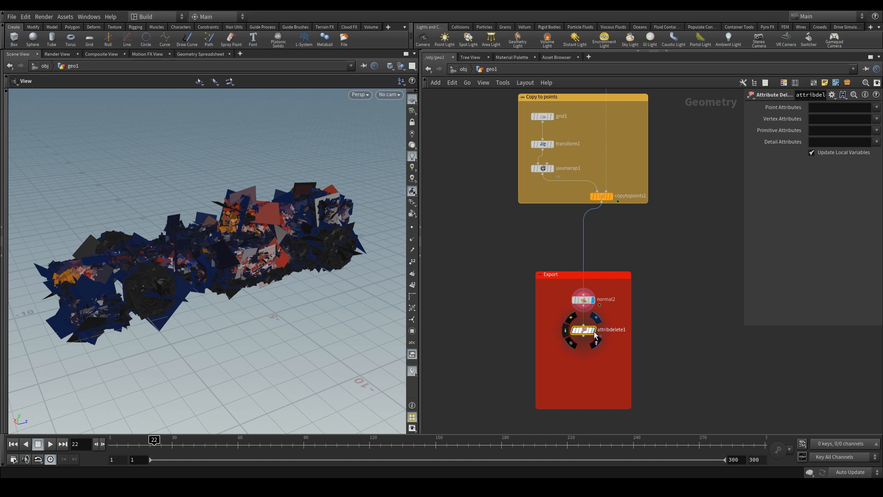
click(592, 330)
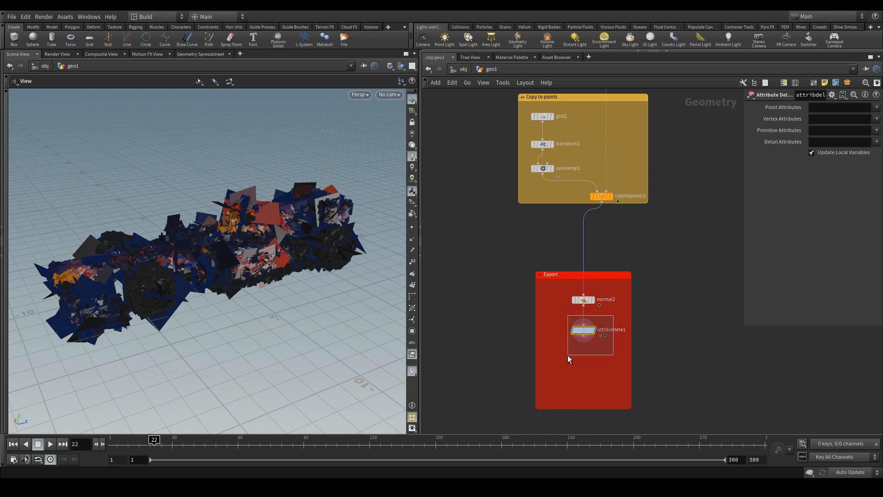
- Delete the pscale point attribute with attribdelete1 and inspect the node's geometry info
click(827, 112)
text(pscale)
key(Return)
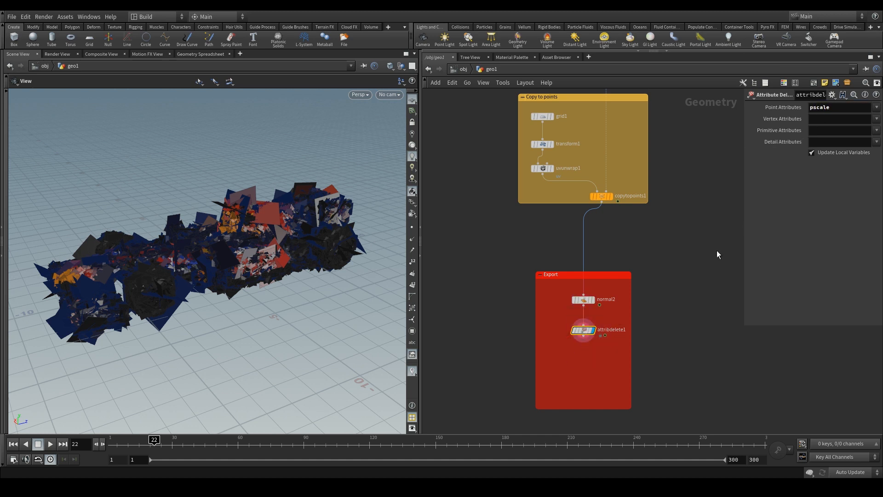
middle_click(581, 333)
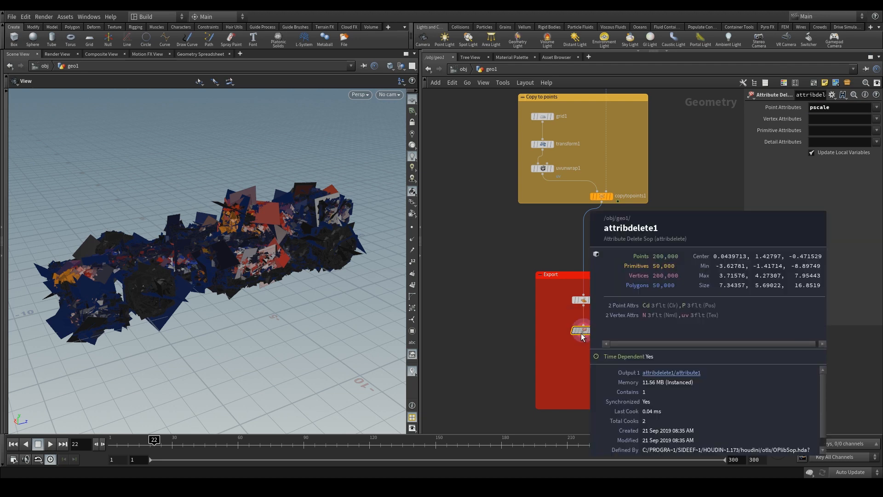
- Add a ROP Alembic Output node in the Export box, connected below attribdelete1
key(Tab)
text(rop)
key(Return)
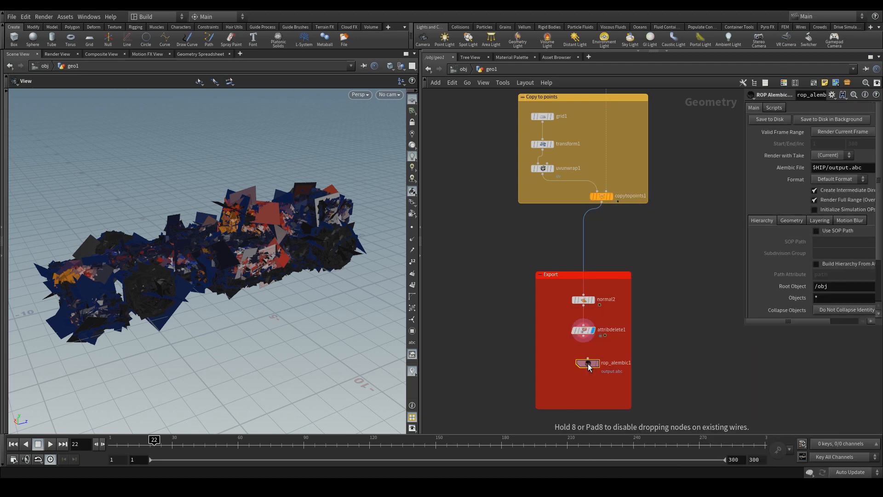
click(584, 374)
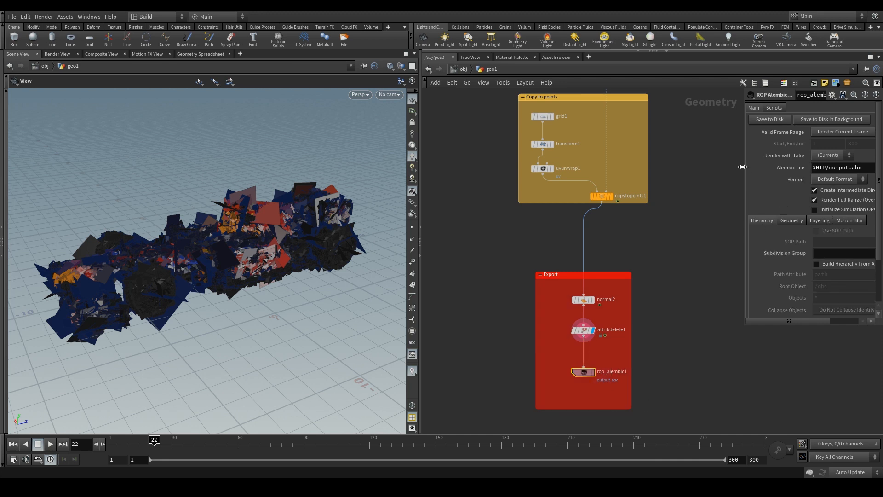
- Set the Alembic export to Render Frame Range and replace the linked end frame with 45
drag(742, 167, 664, 173)
click(767, 132)
click(772, 141)
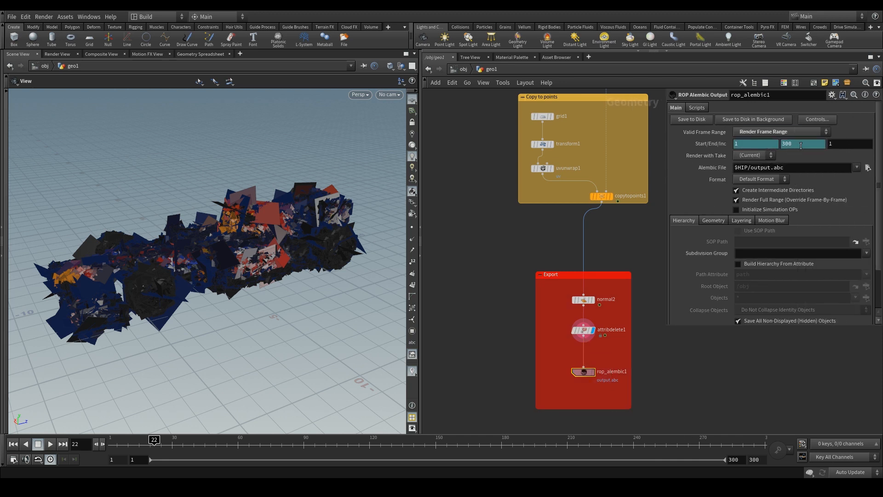
double_click(783, 145)
right_click(801, 143)
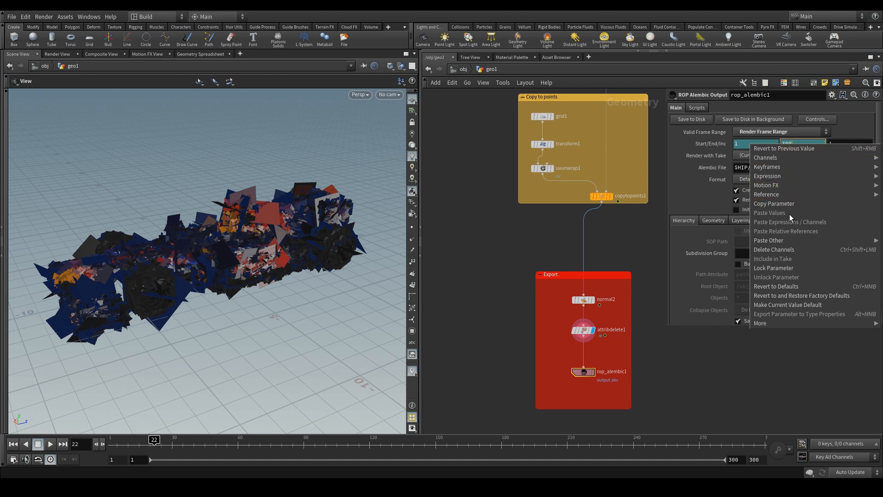
click(777, 245)
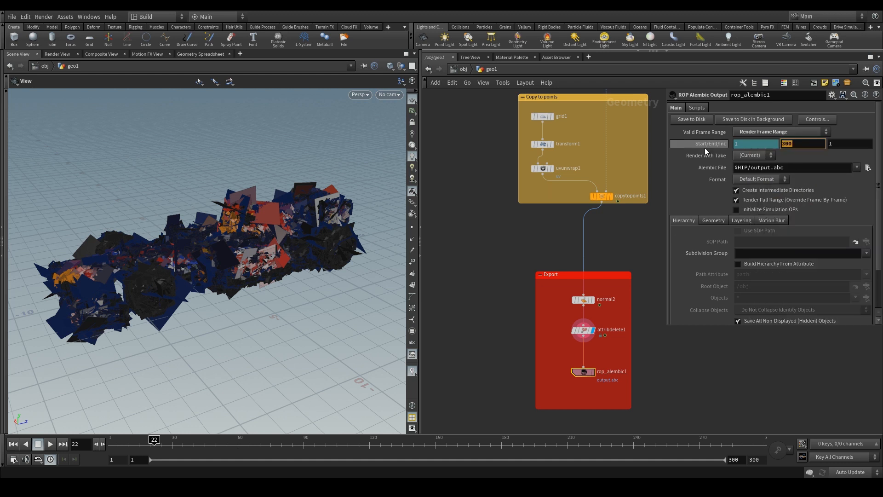
text(45)
key(Return)
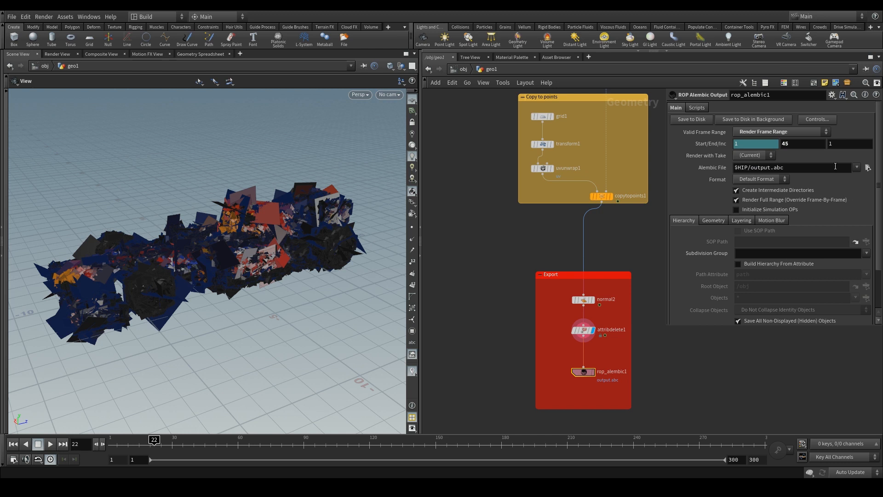
- Set the Alembic output file to sim_tut.abc in the project's Tut folder and save it to disk
click(868, 167)
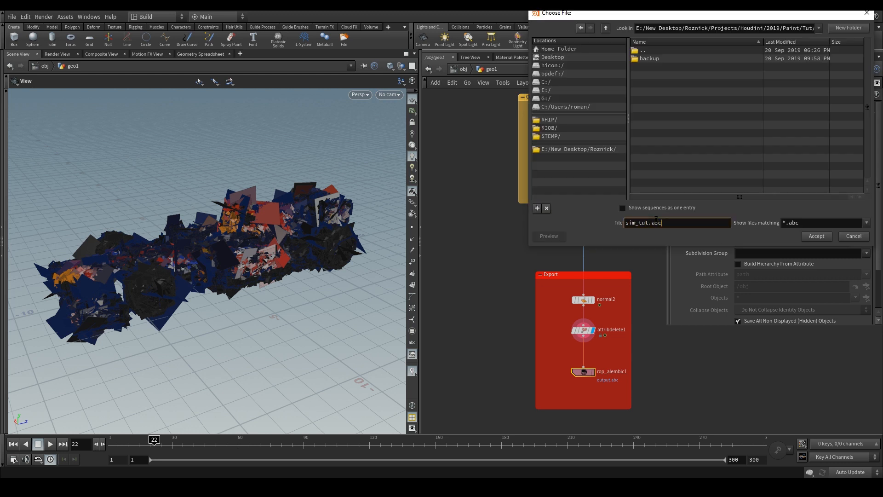
click(810, 235)
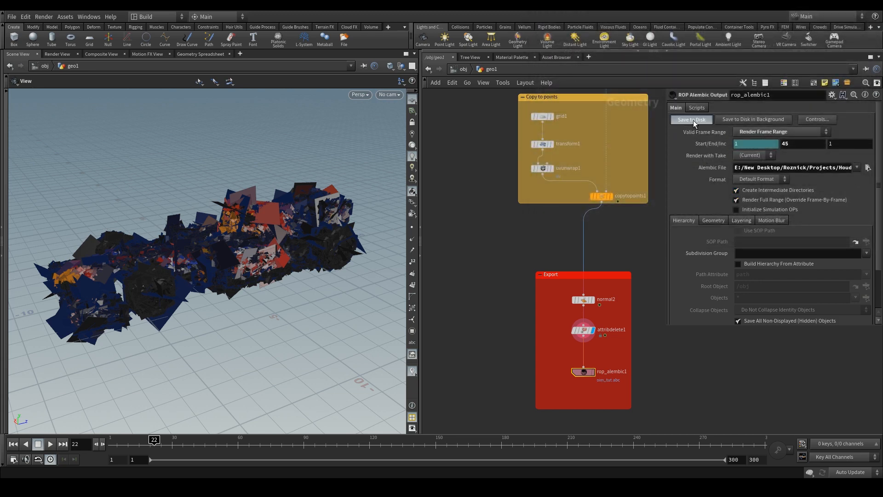
click(693, 120)
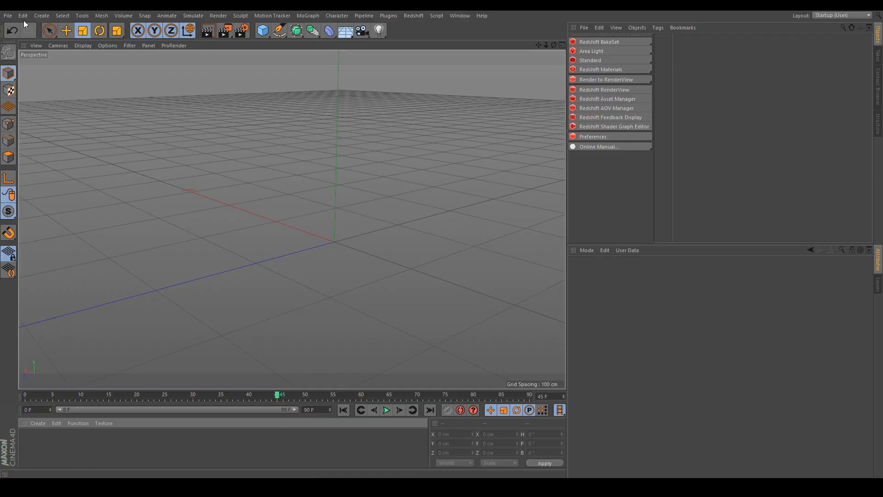
- Switch to Cinema 4D and merge sim_tut.abc into the scene with the offered import settings
click(23, 16)
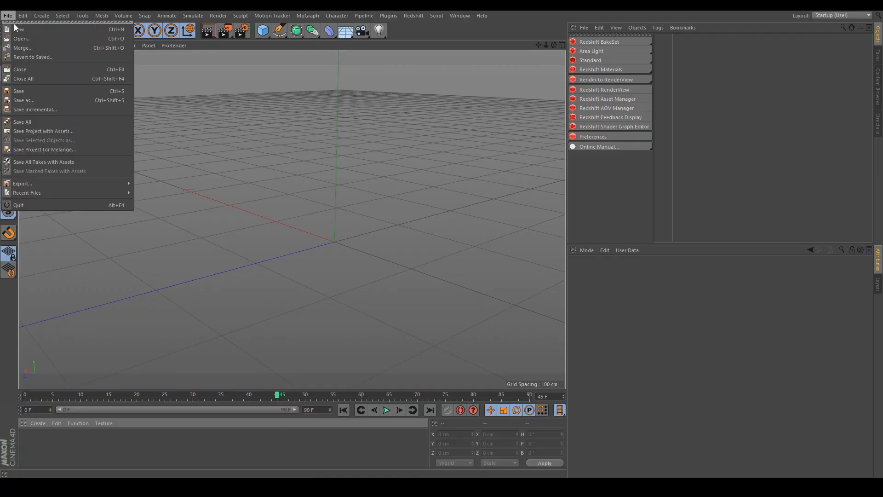
click(20, 48)
double_click(257, 80)
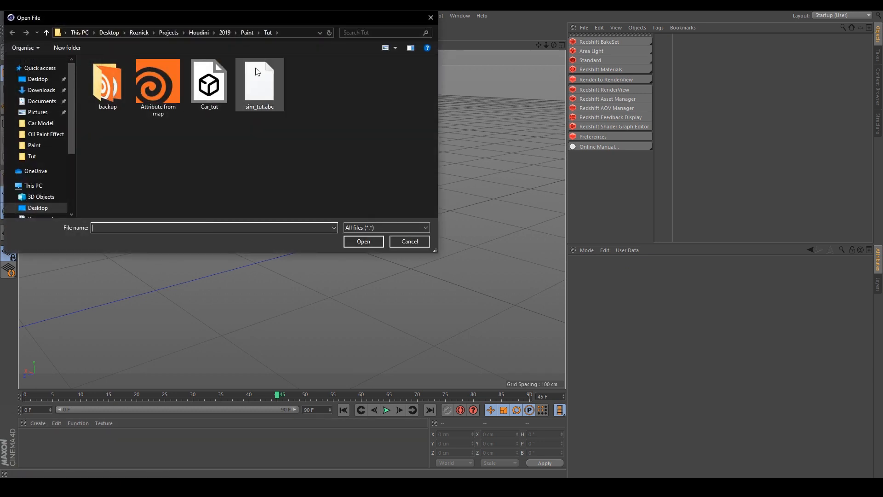
click(248, 212)
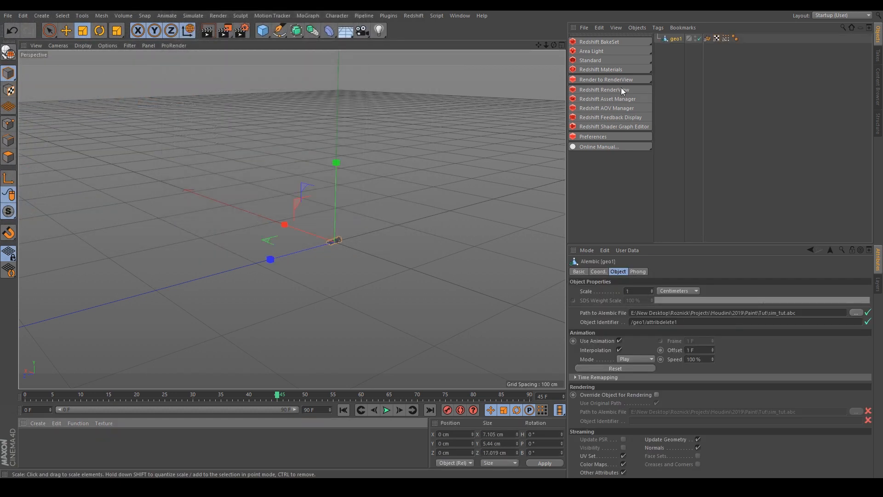
- Set the scale of the Alembic object geo1 to 30, show its Cd vertex colours and reselect the object
click(636, 292)
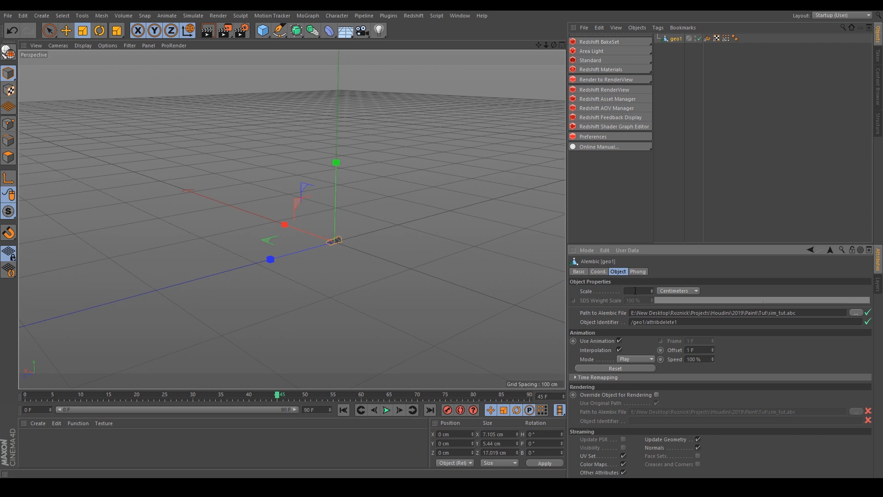
text(30)
key(Return)
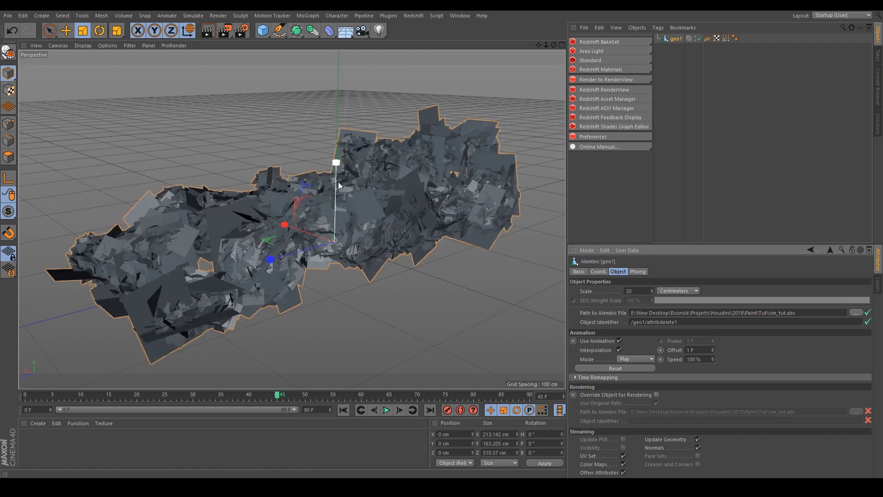
click(726, 38)
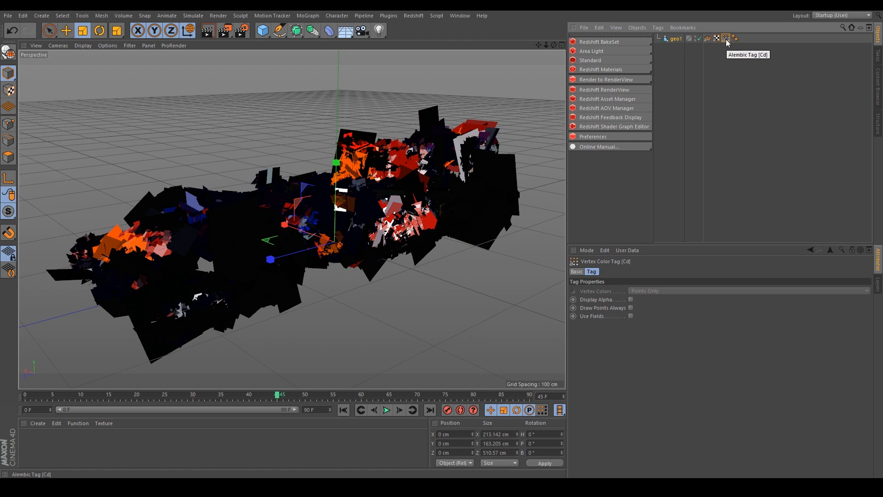
click(679, 40)
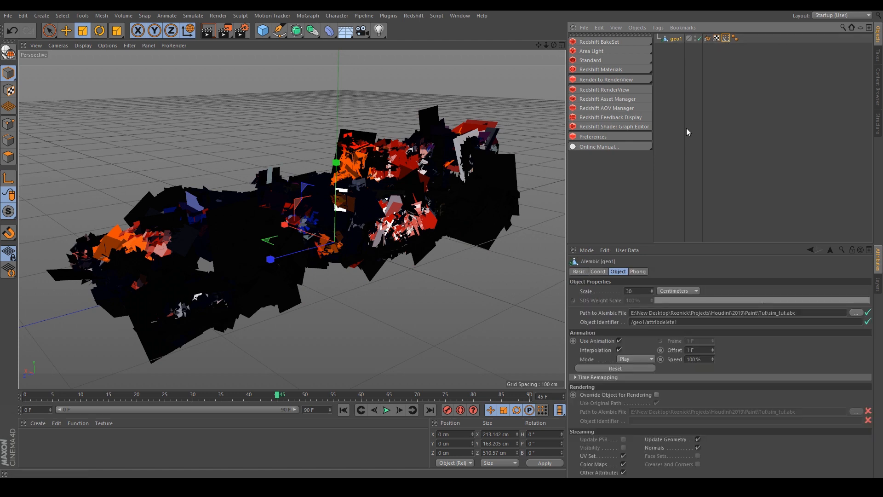
- Play the Alembic animation from the first frame and return to the start
click(343, 410)
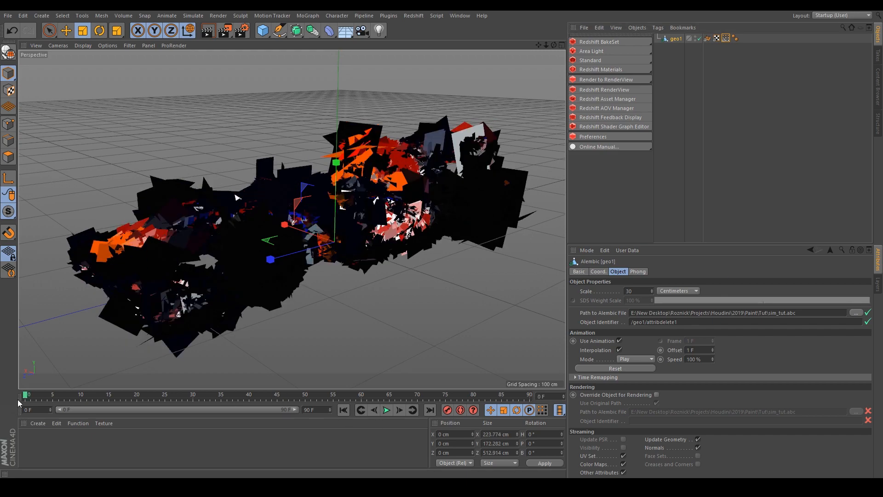
click(386, 414)
click(343, 410)
- Set the Alembic object's animation mode to Loop and play the animation
click(644, 358)
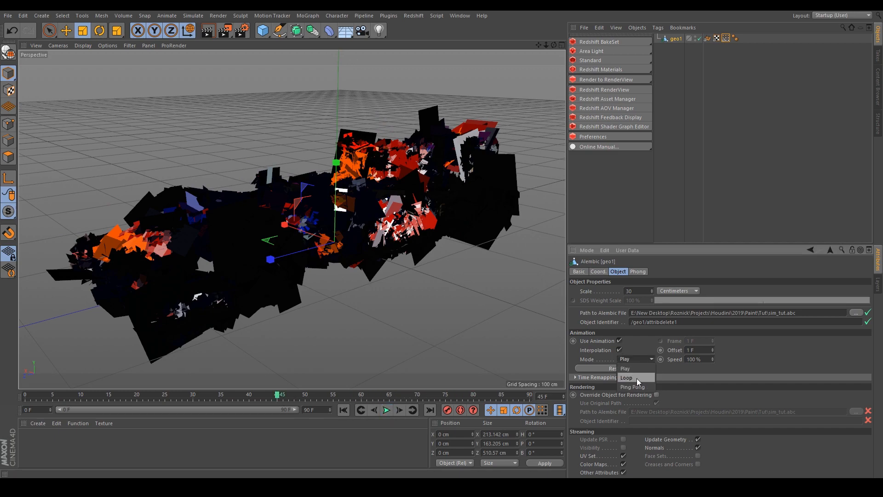
click(636, 378)
click(387, 410)
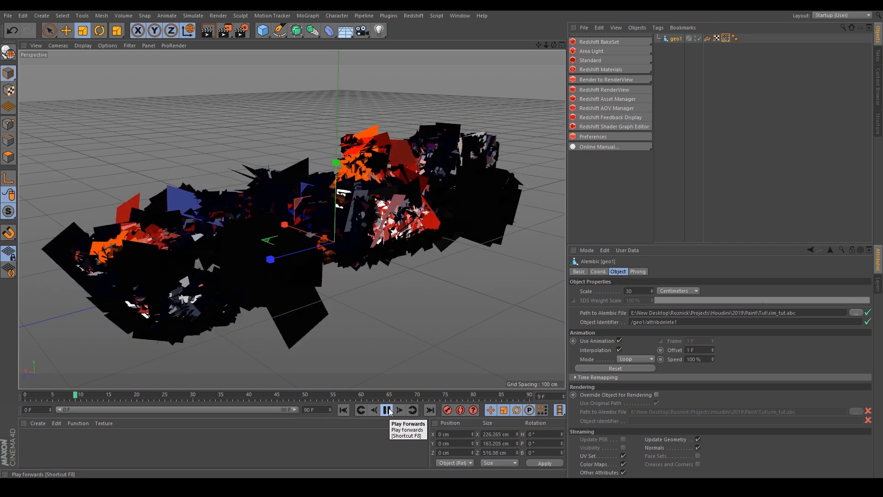
- Light the scene with a Redshift dome light using the cloudy01_medium image and an area light, and open the Redshift RenderView
click(677, 53)
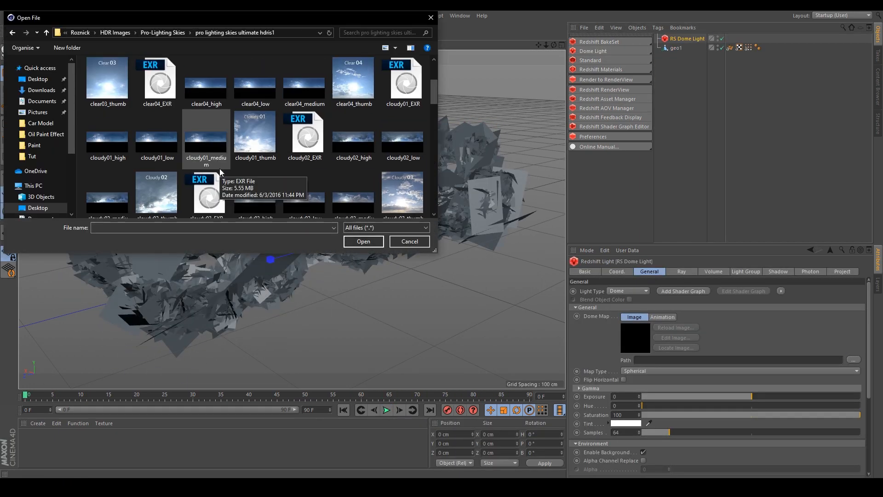
double_click(219, 169)
click(597, 56)
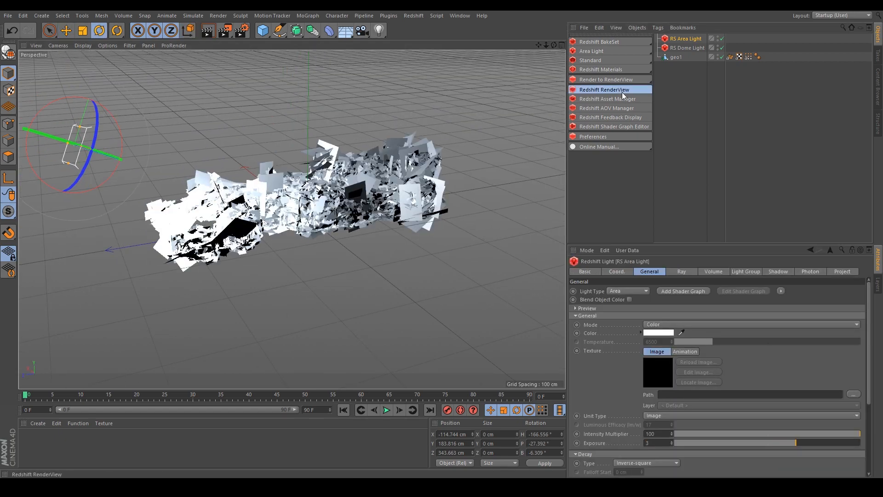
click(621, 90)
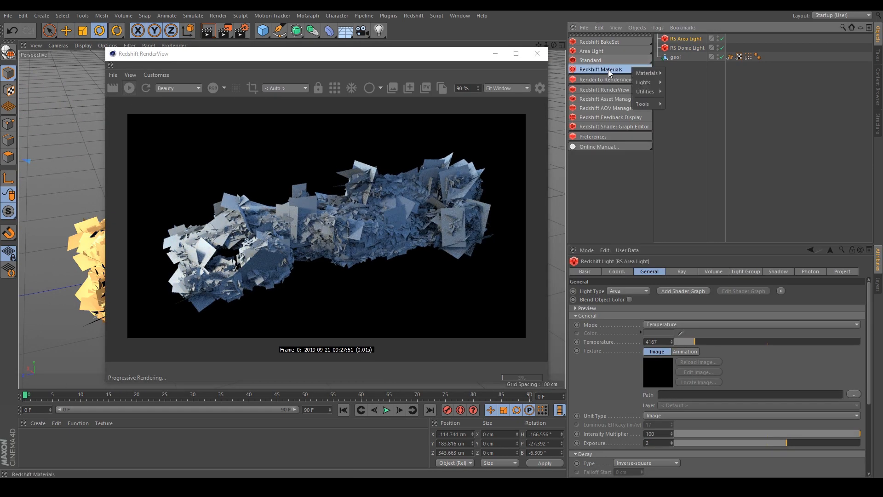
- Create a Redshift material and open its shader graph, placed clear of most of the render preview
click(608, 70)
double_click(52, 432)
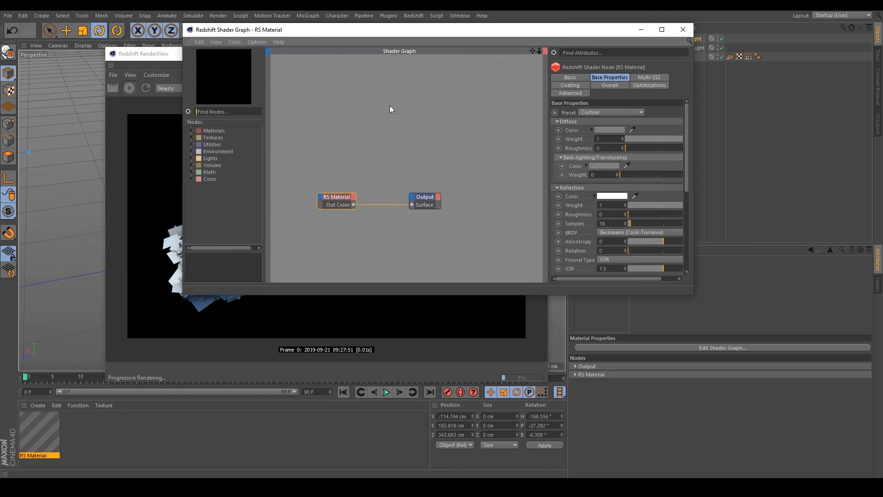
shift+click(414, 197)
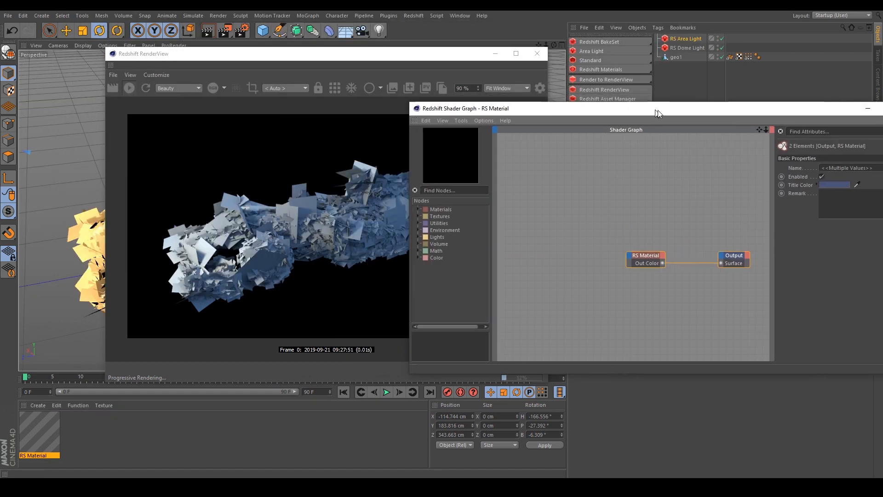
drag(565, 109, 512, 96)
- Add a Vertex Attribute node reading Cd and connect its colour output to the material's Diffuse Color
text(verte)
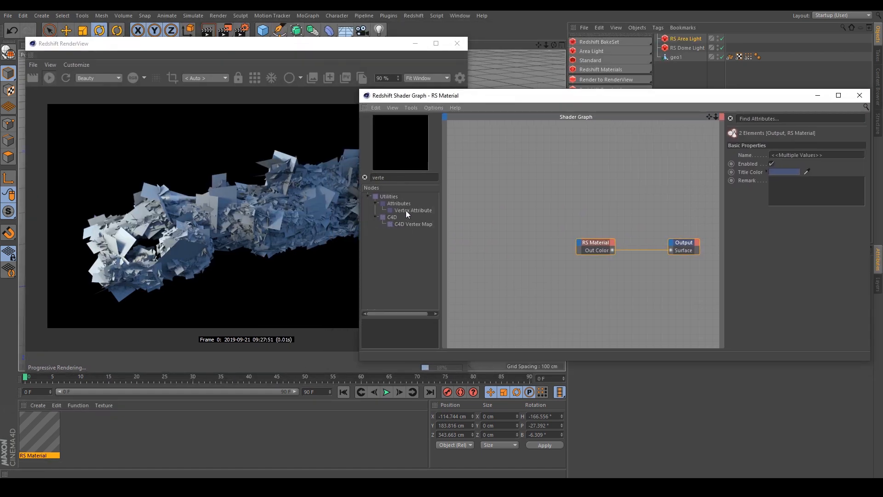
drag(413, 211, 495, 220)
drag(748, 57, 786, 163)
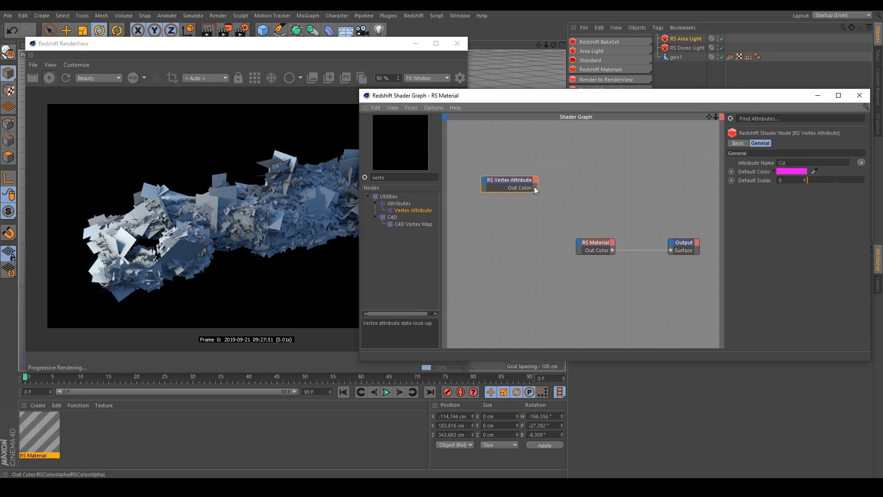
mouse_move(605, 255)
drag(579, 246, 586, 242)
- Set the material's back-lighting/translucency weight to 1 and connect the Vertex Attribute output to Transl Color
click(738, 249)
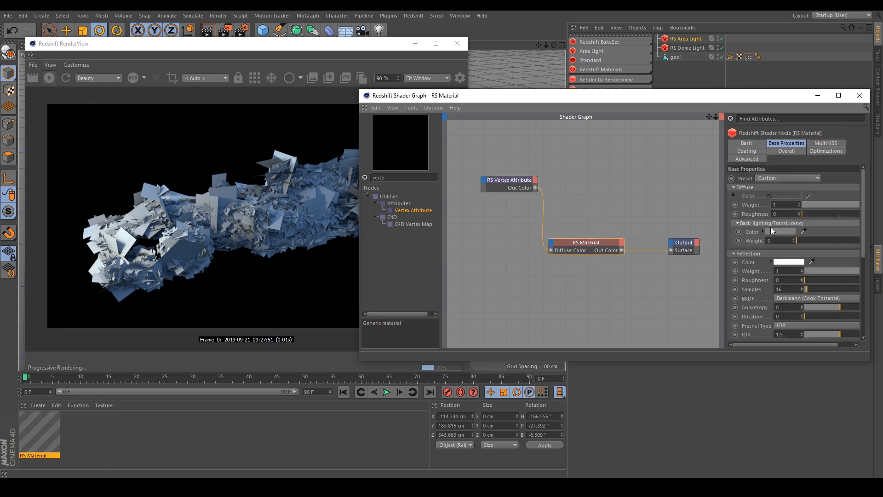
drag(803, 240, 837, 243)
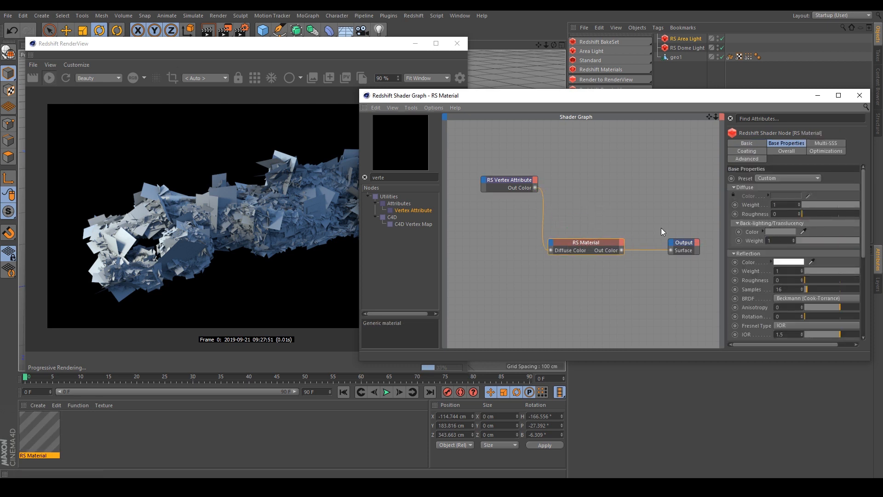
drag(549, 244, 550, 245)
mouse_move(564, 258)
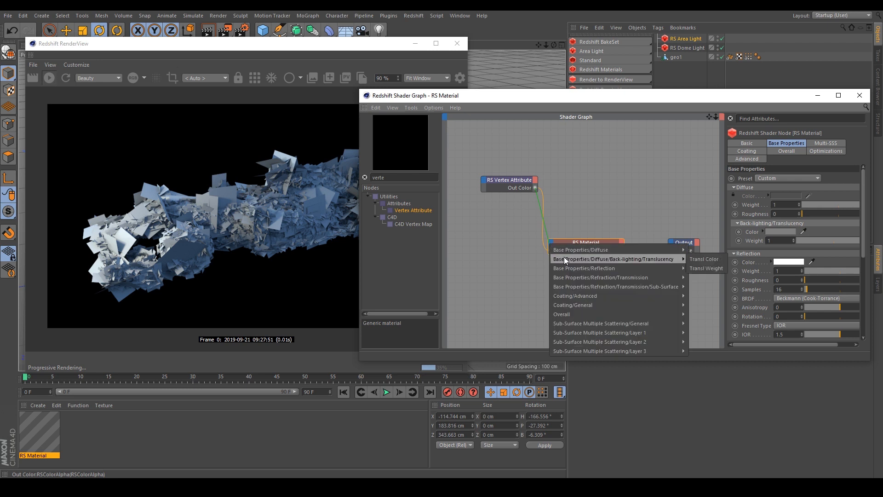
click(708, 258)
- Apply the RS Material to geo1 and route the Vertex Attribute node directly to the Output node as a preview
drag(685, 244, 693, 251)
drag(637, 66, 678, 58)
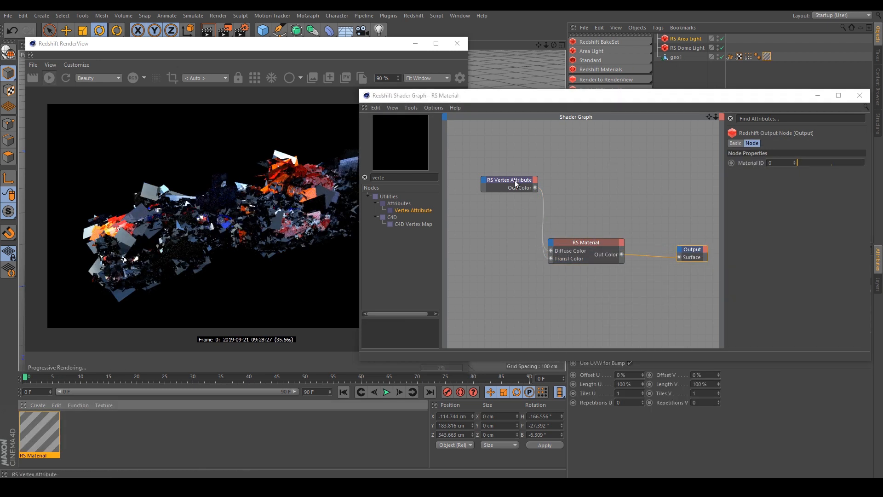
drag(514, 180, 456, 182)
alt+middle_drag(451, 195, 508, 195)
key(alt+w)
drag(515, 182, 468, 180)
- Add a Color Correct node and feed the Vertex Attribute colour into its Input
double_click(383, 177)
text(colo)
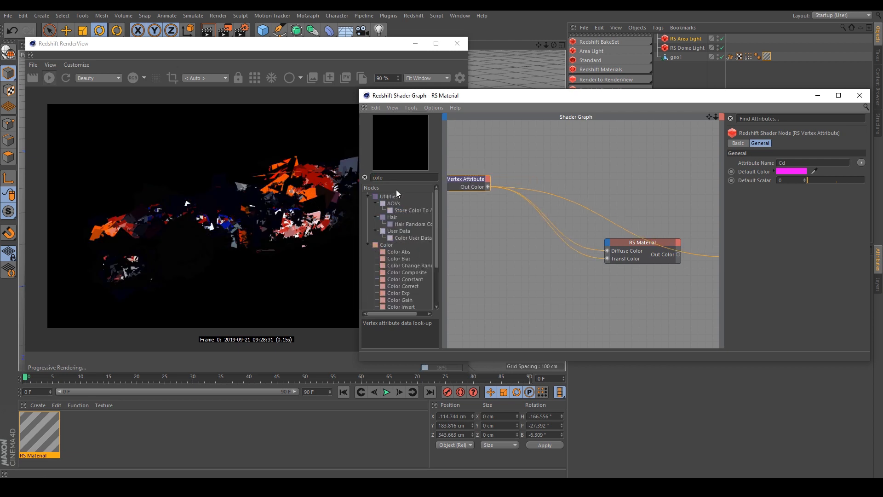
text(r corr)
drag(402, 203, 512, 189)
drag(487, 187, 497, 189)
drag(523, 182, 545, 180)
- Set the Color Correct gamma to 1.88 while previewing it and feed its output into the material's Diffuse Color and Transl Color
key(alt+w)
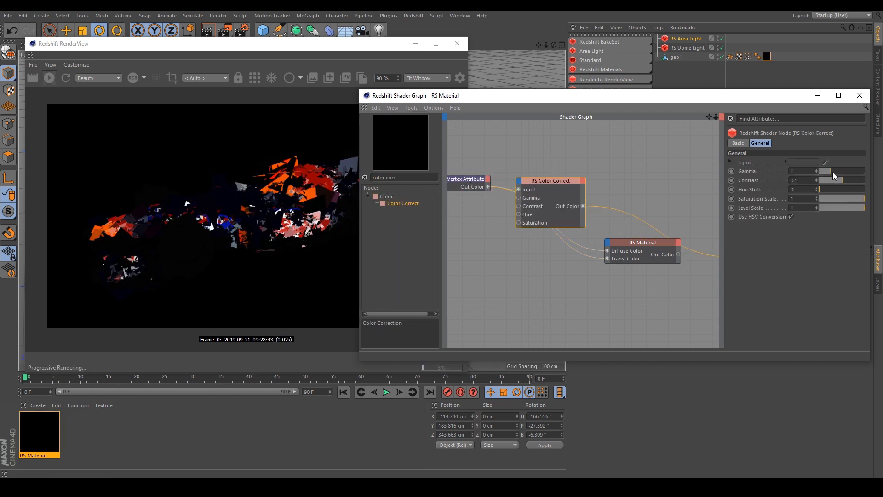
drag(832, 172, 840, 170)
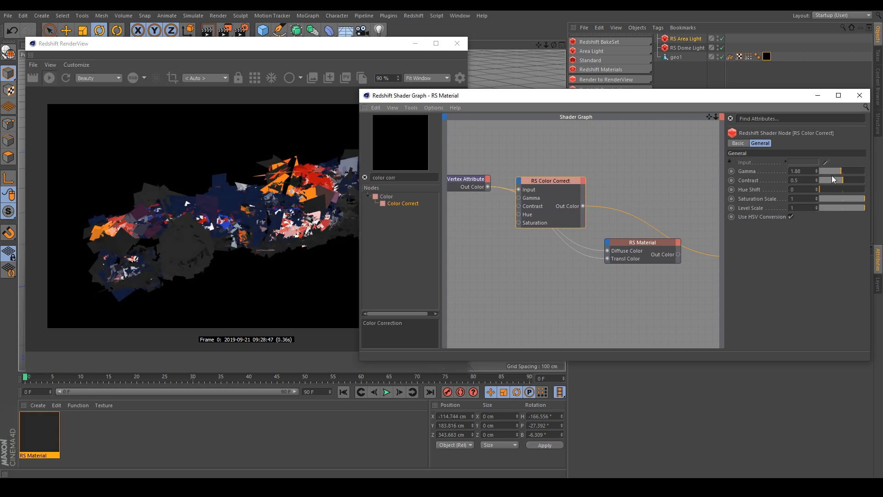
drag(607, 250, 606, 259)
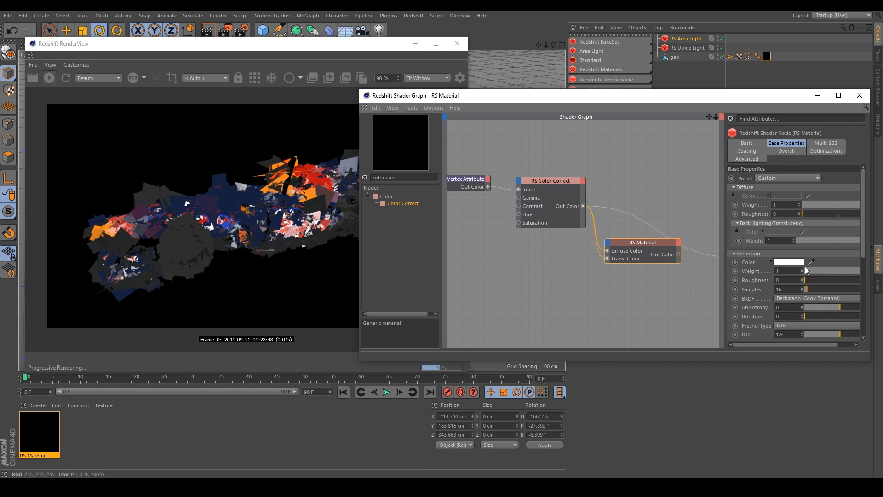
- Set the material's reflection roughness to 0.173, BRDF to GGX and IOR to 1.6
click(815, 280)
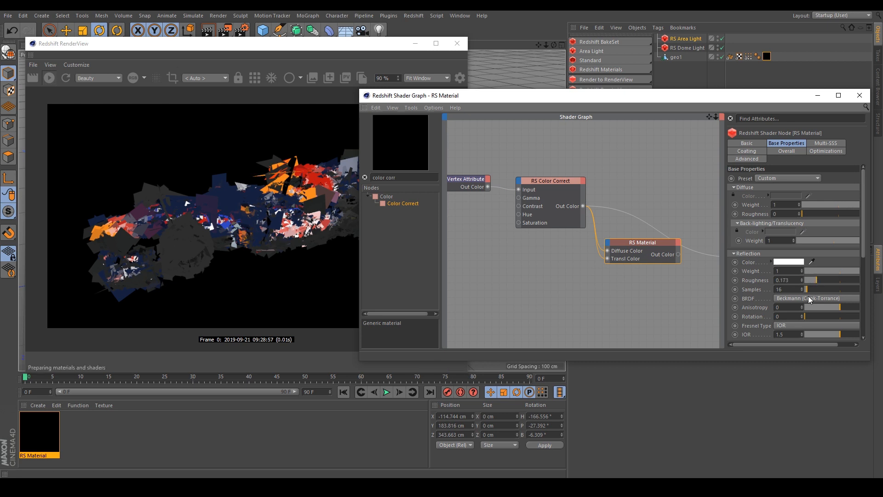
click(810, 298)
click(791, 315)
click(789, 334)
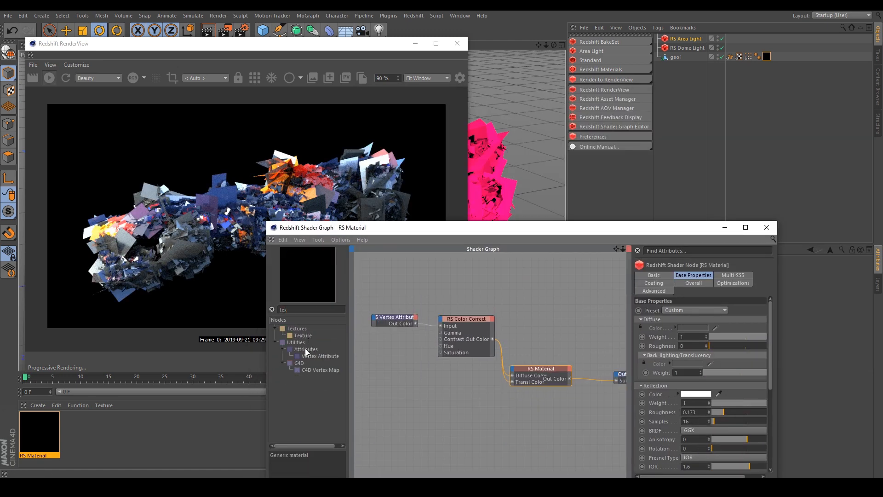
- Connect the RS Texture node with the brush-stroke image to the material's Opacity Color and inspect the car in the render preview
drag(464, 419, 518, 359)
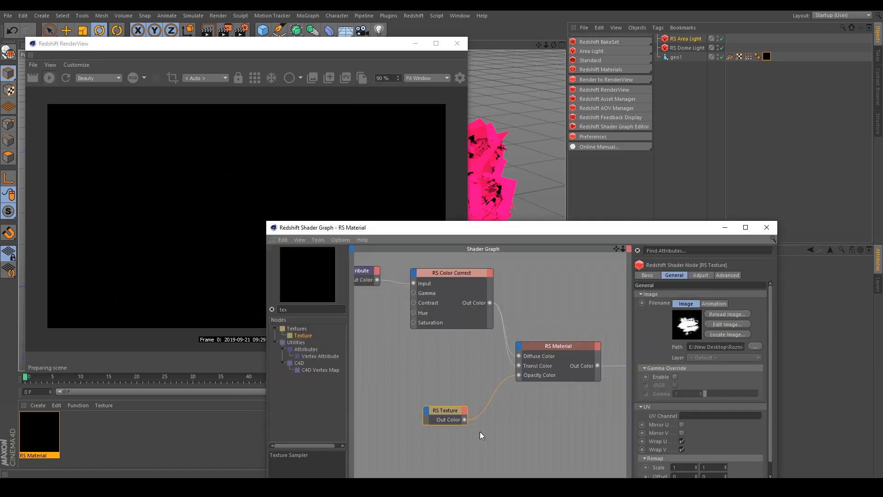
click(300, 202)
scroll(301, 203, up, 1)
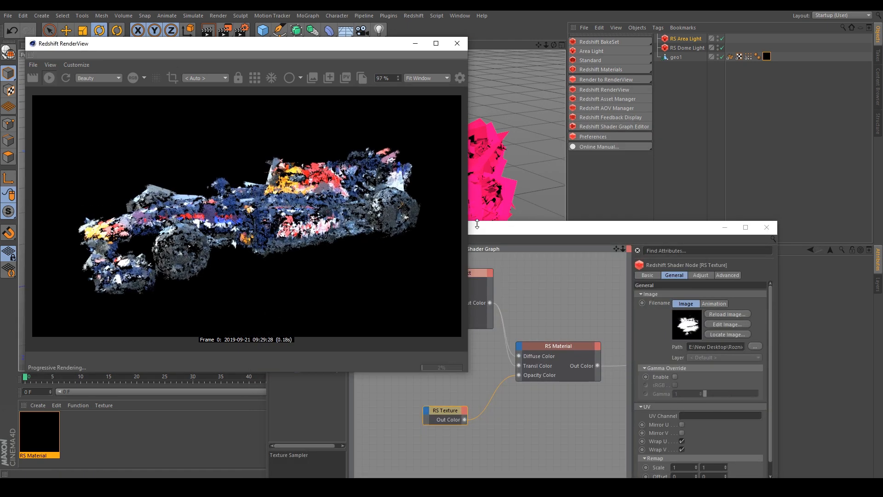
click(476, 226)
drag(477, 226, 529, 156)
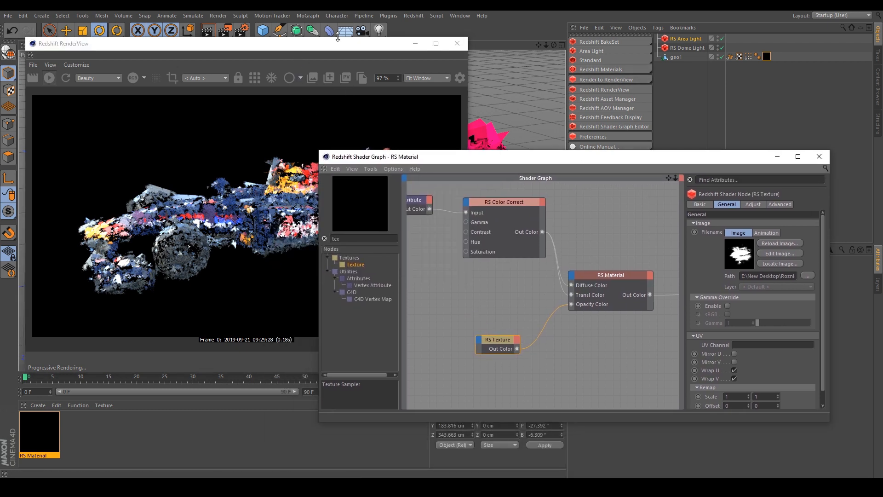
- Add a plane as a floor for the car and scale it up to about 2060 cm
click(263, 30)
click(333, 62)
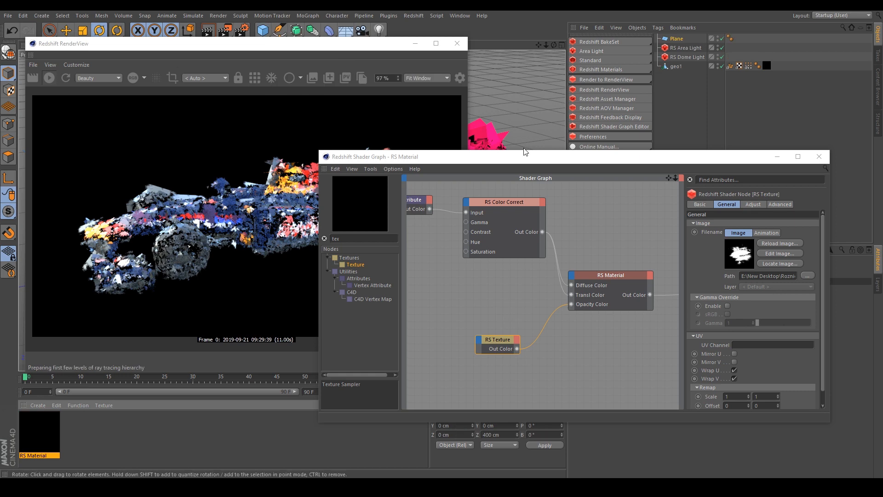
drag(503, 133, 684, 132)
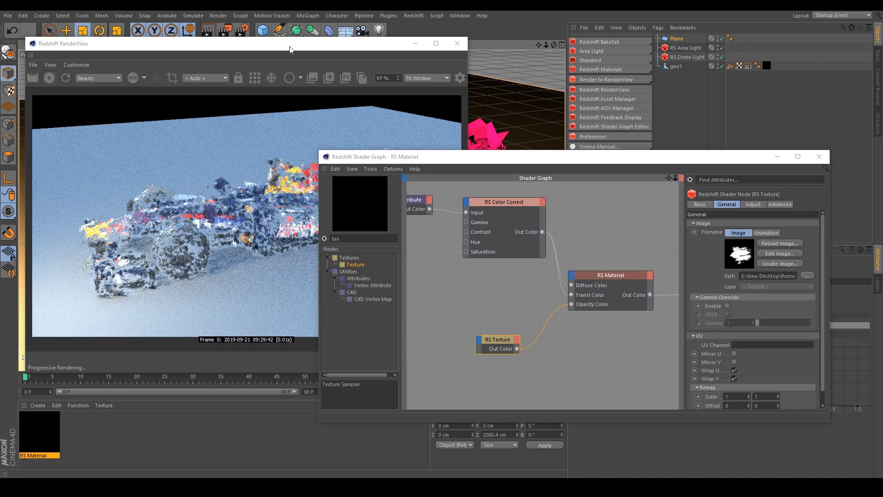
- Try a Redshift maximum trace depth of 16 for refraction and combined rays, and lower both values again
click(242, 31)
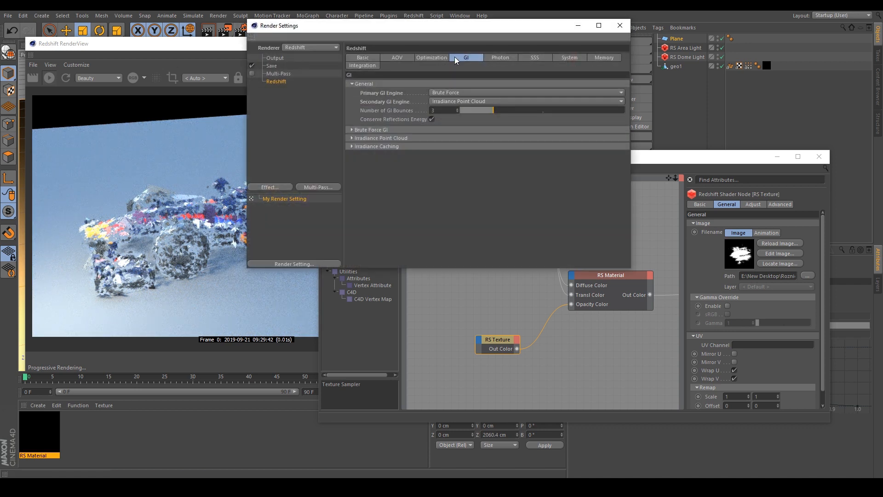
click(432, 58)
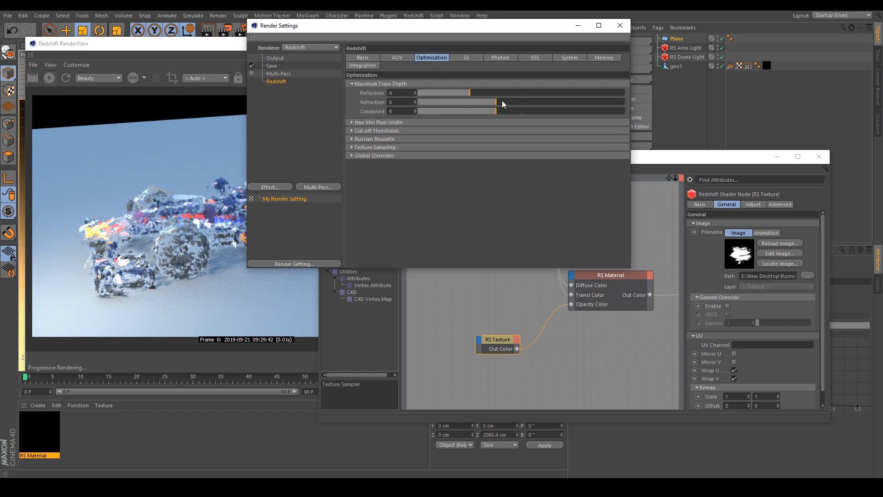
drag(501, 101, 605, 106)
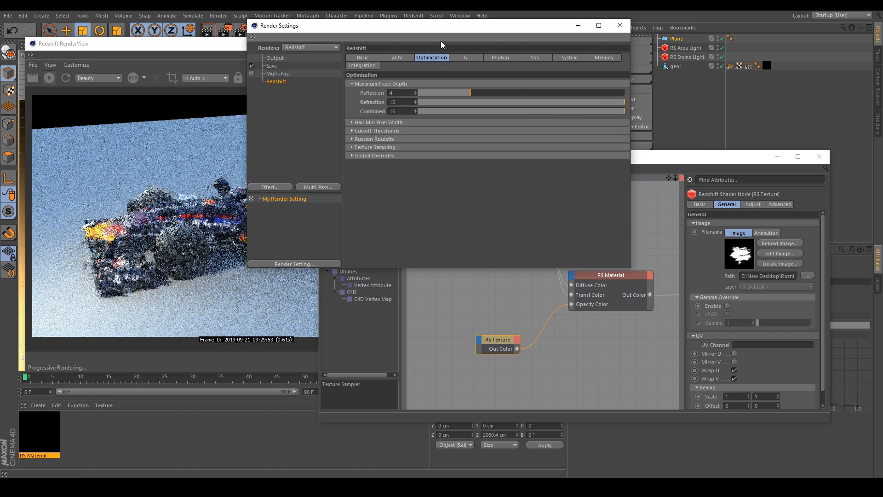
drag(452, 27, 575, 40)
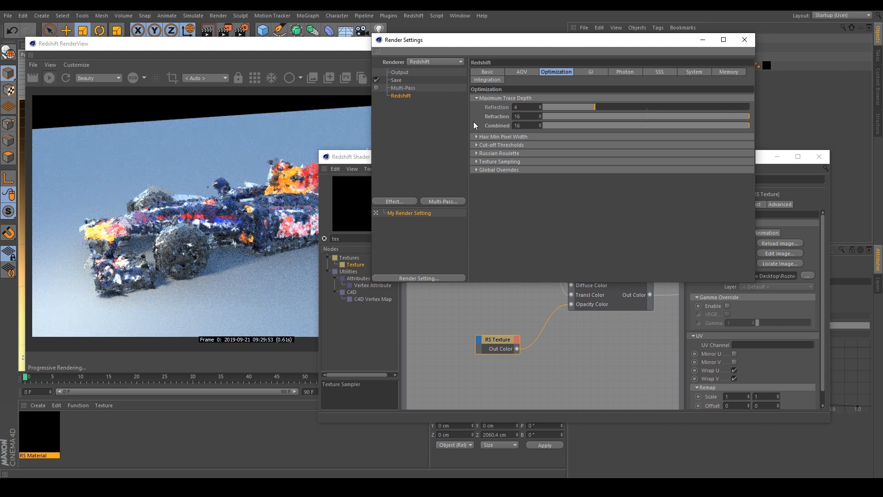
click(610, 117)
click(608, 126)
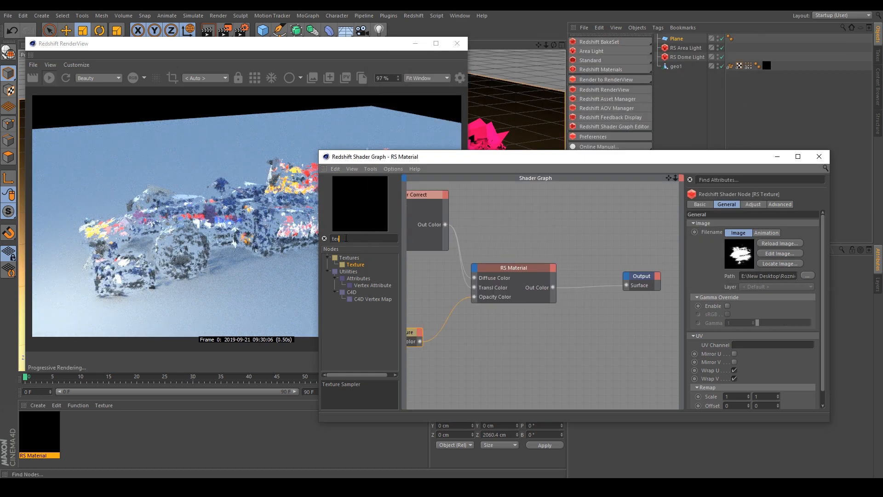
- Add a Sprite node to the shader graph and connect the RS Material's Out Color to its Input
click(346, 238)
text(spri)
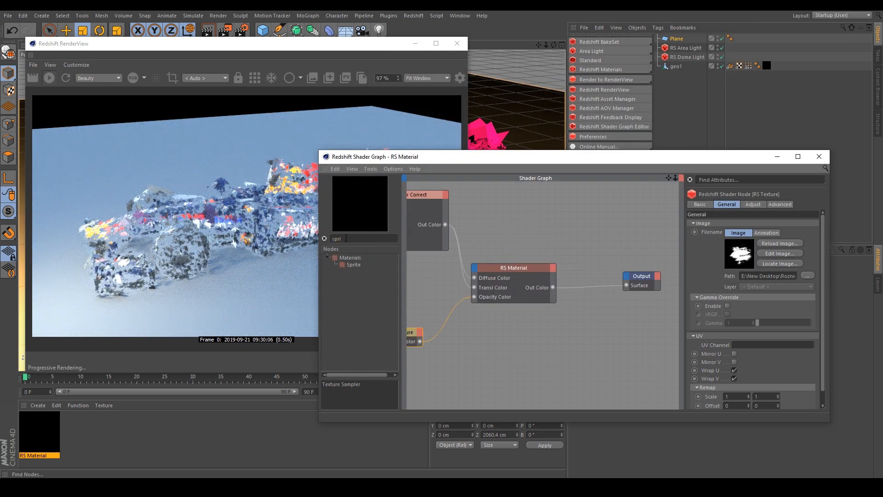
drag(590, 321, 576, 315)
click(597, 328)
- Delete the RS Texture node that drives the material's Opacity Color
drag(498, 353, 412, 328)
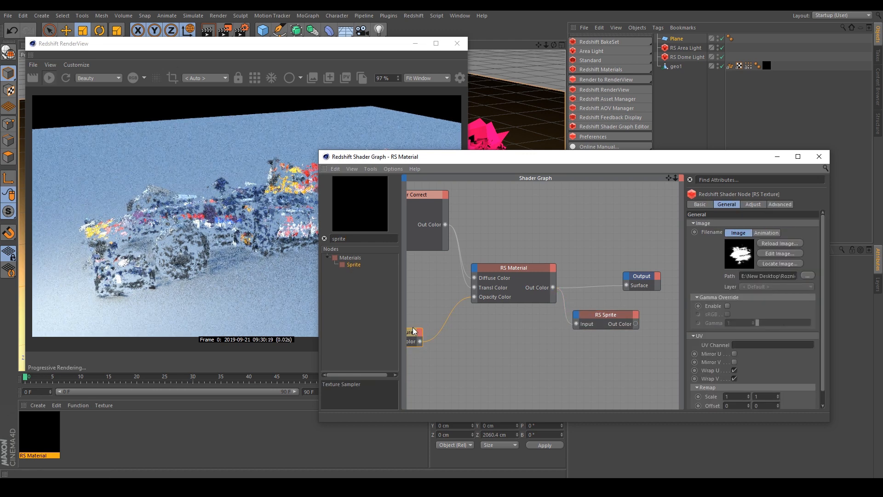
middle_drag(412, 327, 508, 327)
drag(486, 357, 471, 331)
key(Delete)
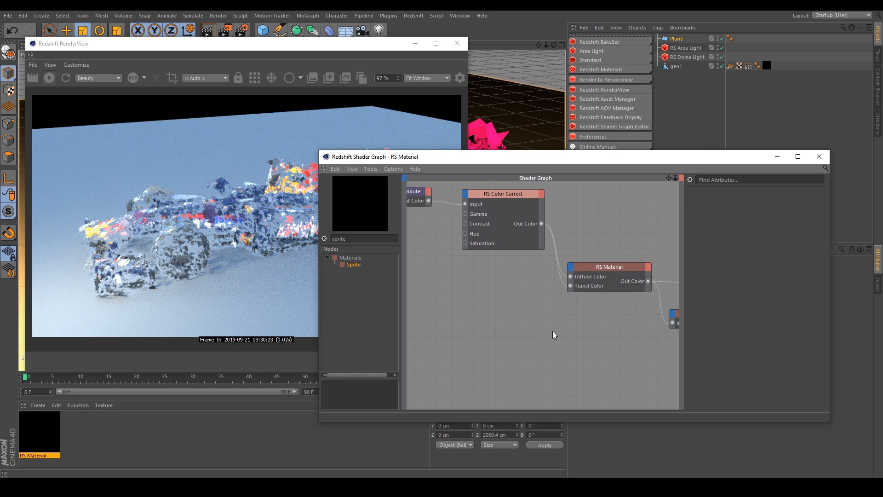
- Place the RS Sprite node with the brush-stroke stencil between the RS Material and the Output, connecting its Out Color to Surface
middle_drag(653, 355, 490, 355)
click(540, 315)
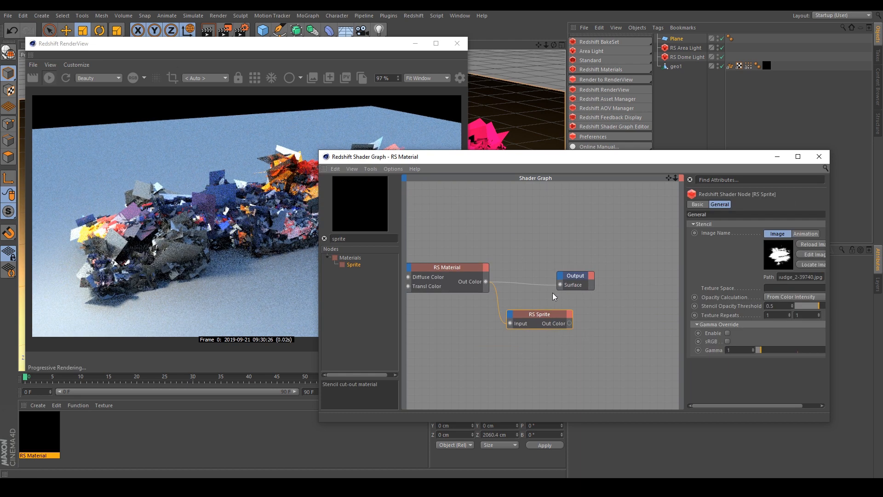
drag(575, 275, 654, 281)
drag(553, 319, 562, 310)
drag(635, 291, 637, 290)
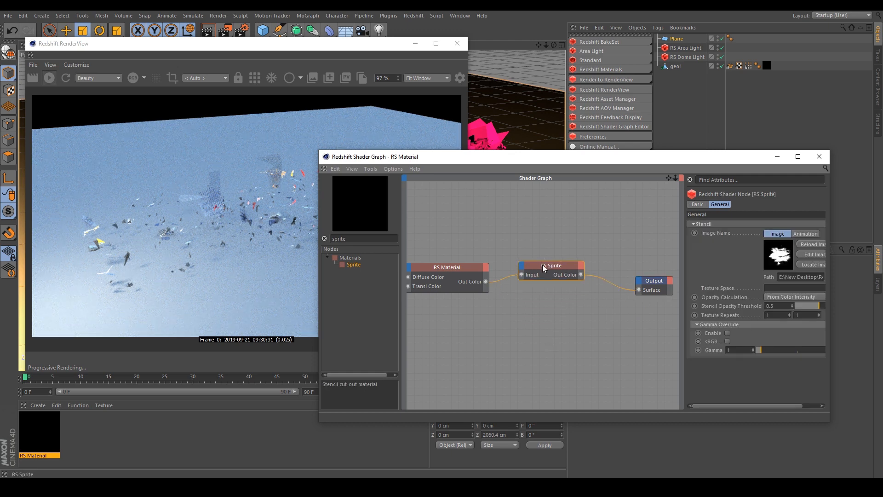
- Set the RS Sprite node's Texture Repeats to 0.3 by 0.3 and raise its Stencil Opacity Threshold to 0.822
text(0.3)
key(Tab)
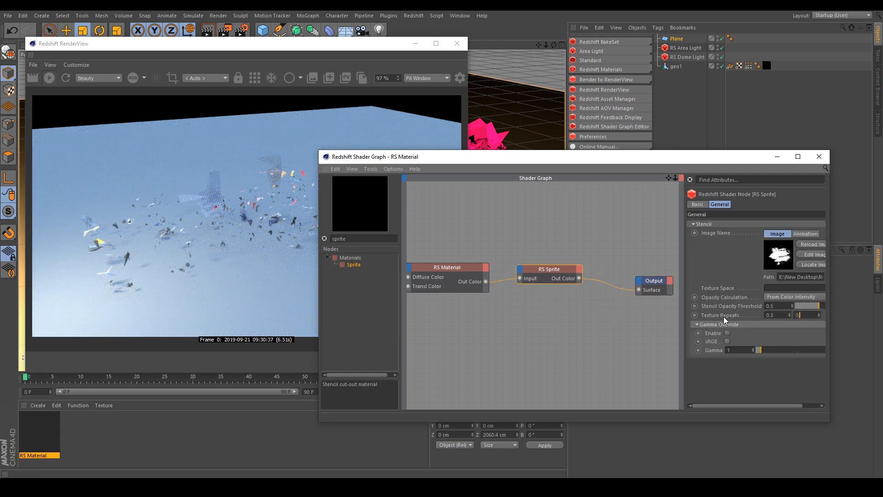
text(0.3)
key(Return)
drag(801, 308, 834, 306)
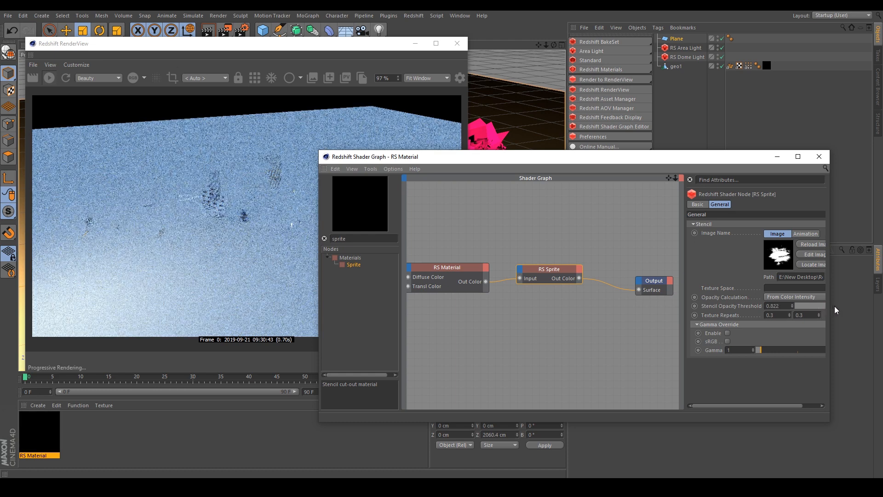
- Close the shader graph and set Tiles U and Tiles V to 5 on geo1's texture tag
drag(736, 160, 466, 58)
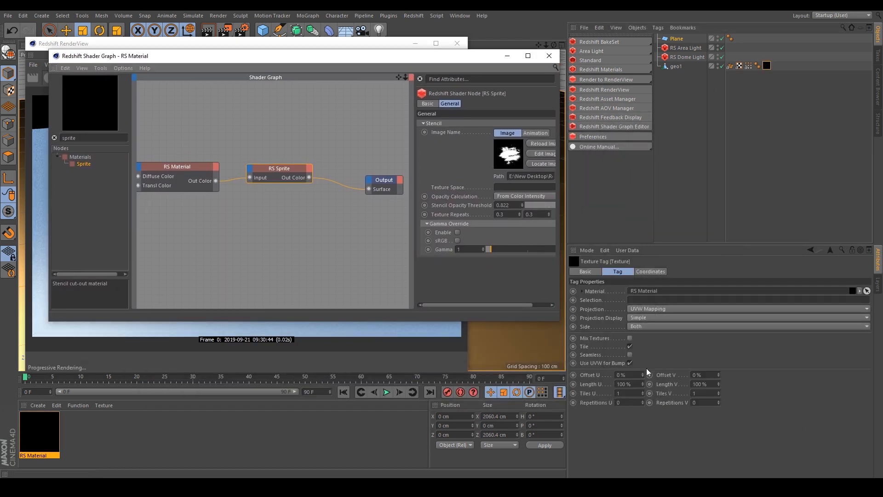
click(549, 56)
double_click(625, 393)
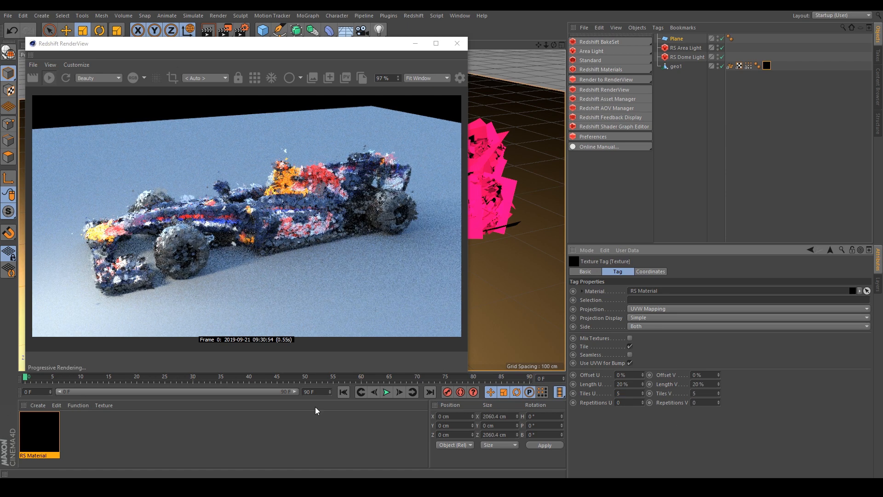
- Reopen the RS Material's shader graph and try Texture Repeats of 0.5 by 0.5 on the RS Sprite node
double_click(45, 431)
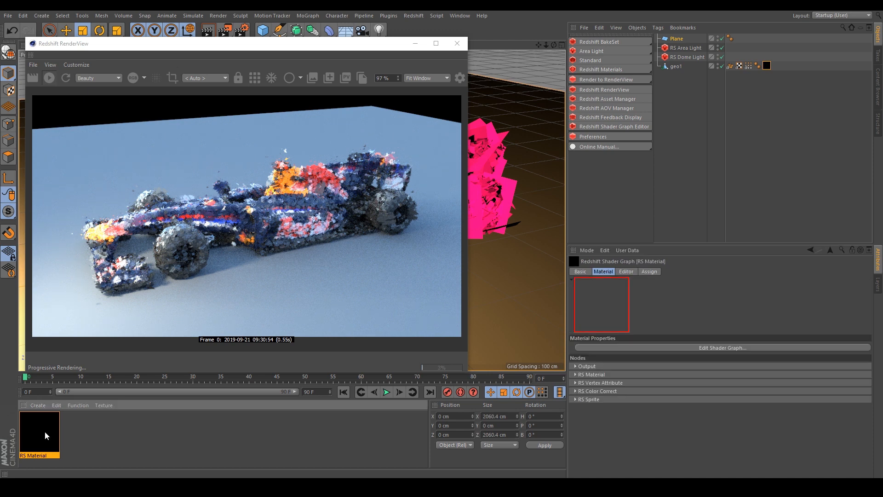
drag(393, 70, 358, 244)
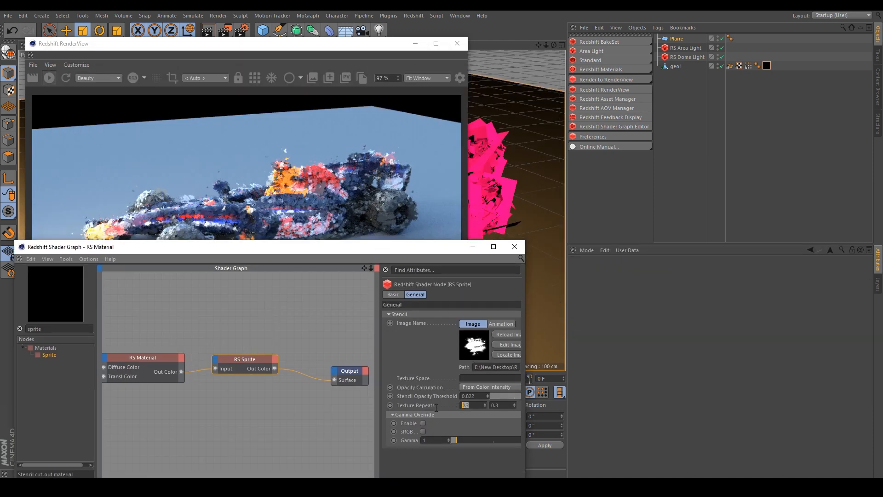
click(514, 246)
double_click(46, 441)
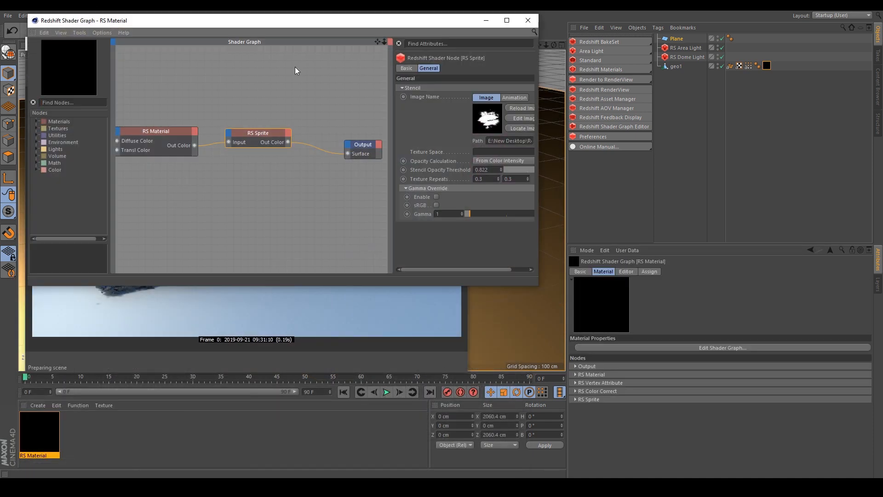
drag(404, 20, 531, 237)
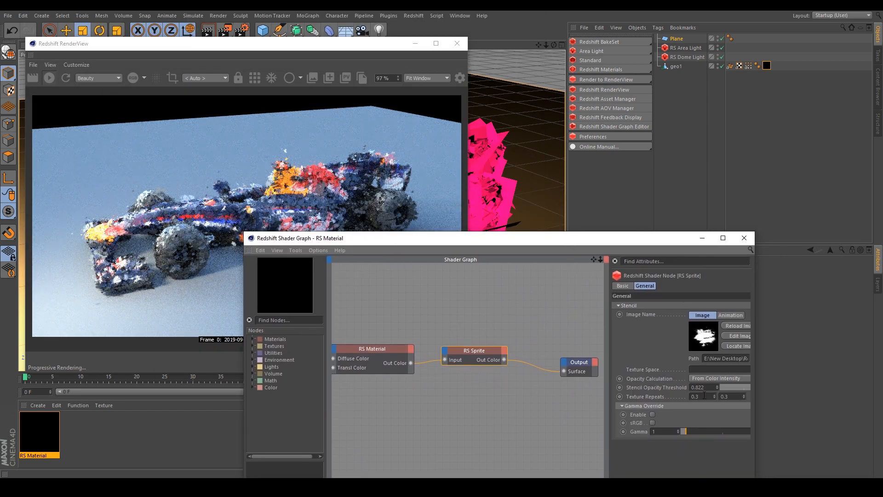
text(0.5)
key(Return)
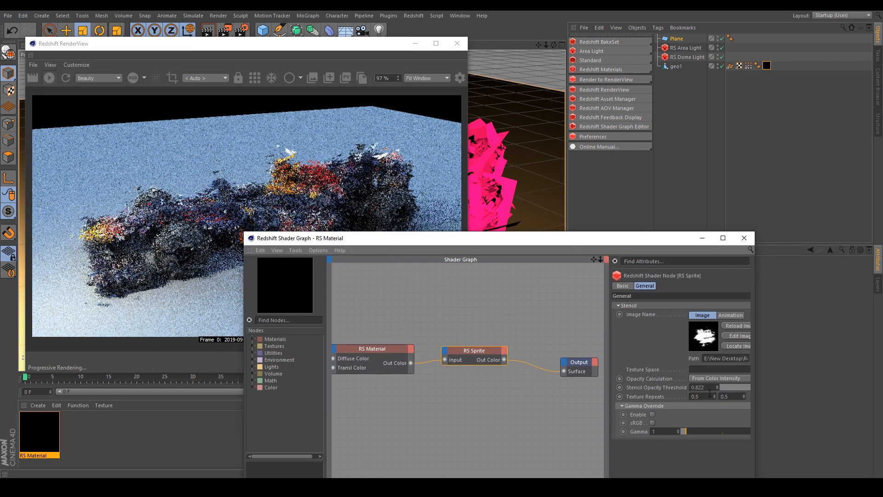
- Try Texture Repeats of 0.1 by 0.1 on the RS Sprite node, and set both values to 0.3 again
drag(392, 241, 409, 270)
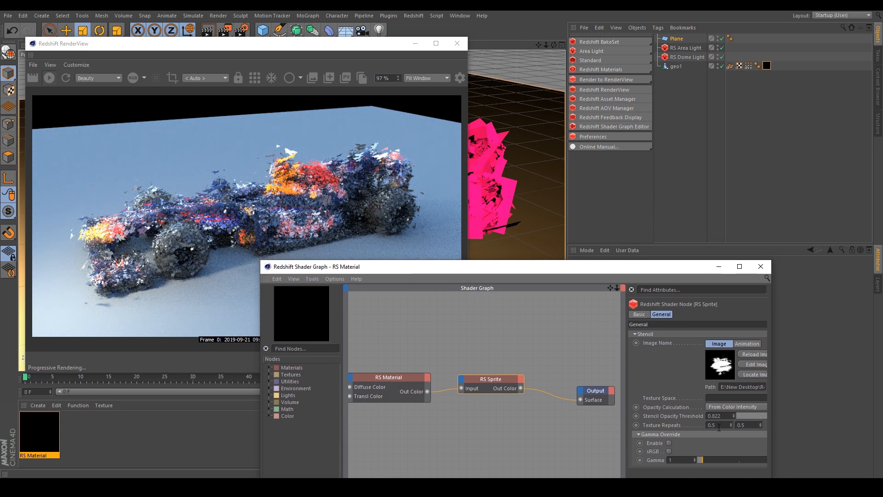
text(0.1)
key(Tab)
text(0.1)
key(Return)
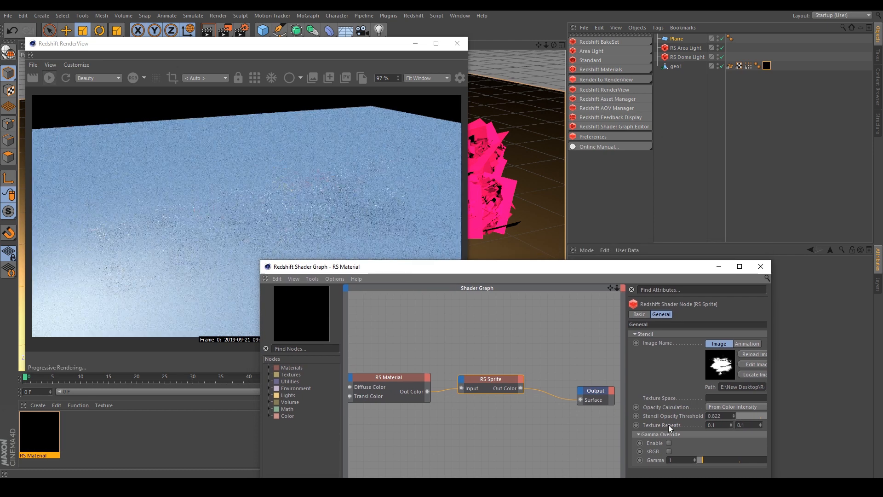
text(0.3)
key(Tab)
text(0.3)
key(Return)
- Try 2 tiles in U and V on geo1's texture tag, set both to 5, and close the shader graph
click(766, 66)
drag(654, 267, 420, 353)
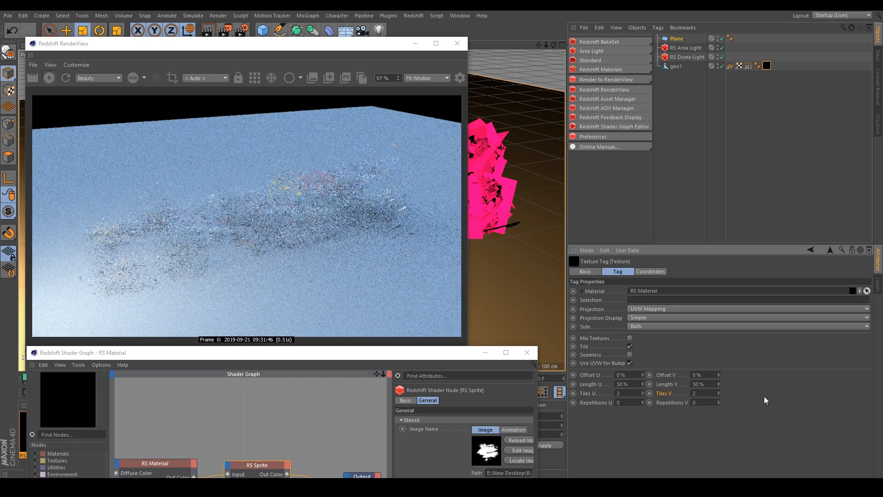
drag(616, 394, 681, 397)
text(5)
key(Tab)
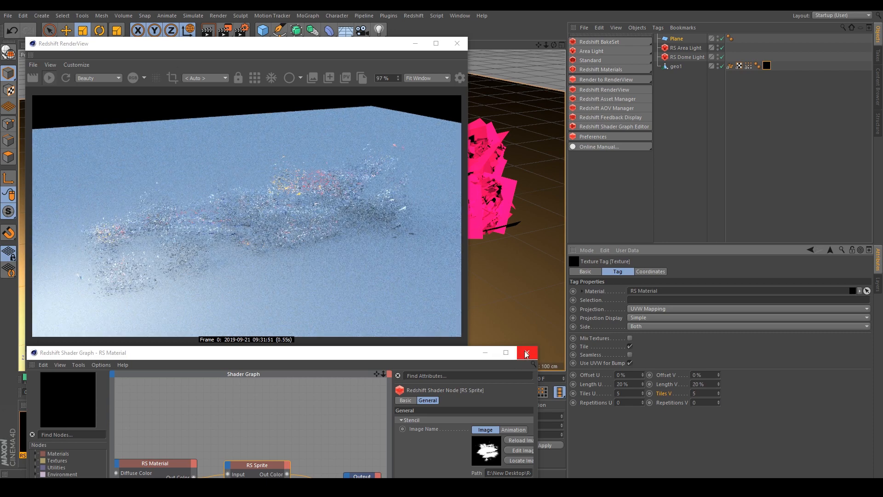
click(527, 354)
- Examine the rendered paint strokes on the car from a low side view, close to the wheels, and from above
drag(328, 50, 687, 48)
scroll(304, 223, up, 4)
alt+drag(313, 217, 184, 171)
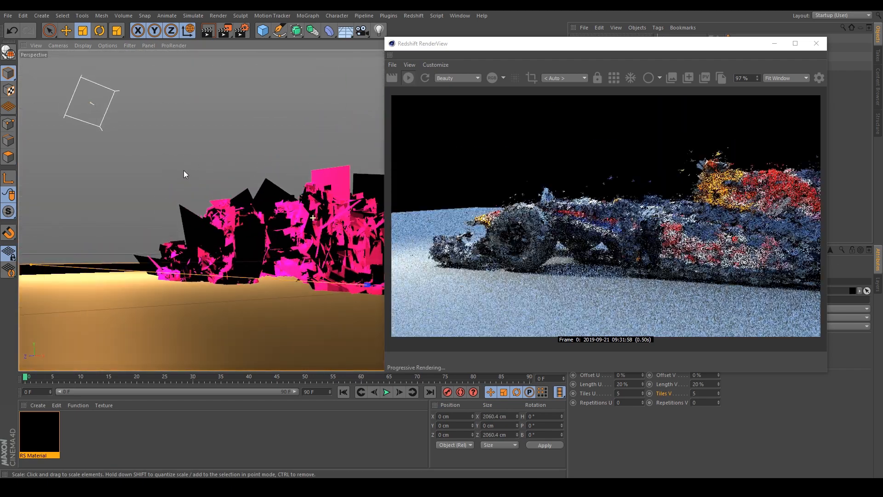
alt+middle_drag(292, 240, 159, 224)
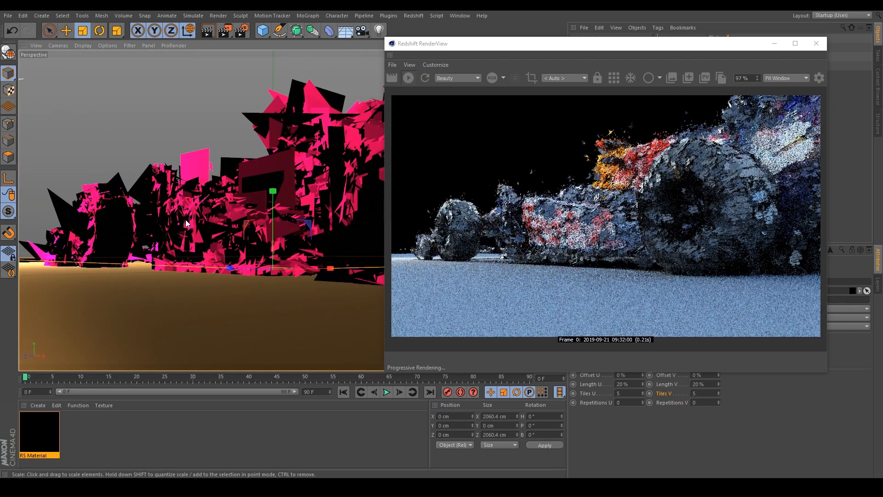
alt+drag(174, 223, 234, 244)
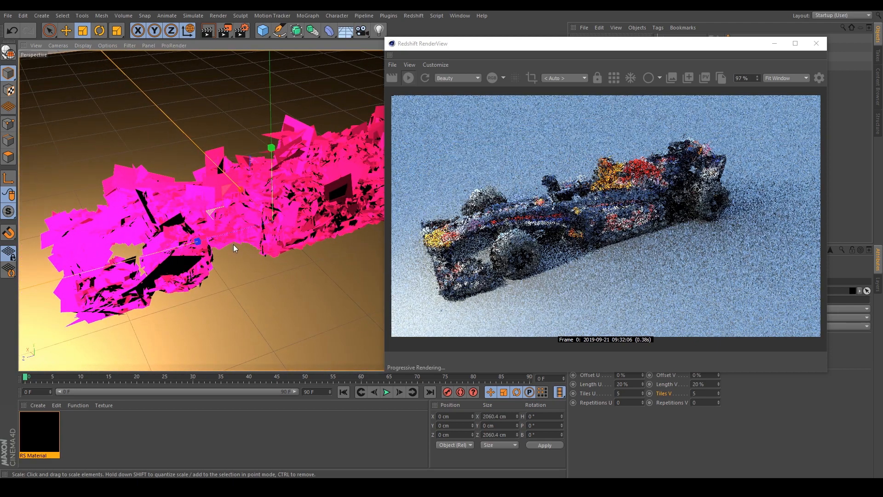
alt+middle_drag(234, 244, 278, 226)
alt+right_drag(278, 226, 291, 227)
alt+right_drag(291, 227, 253, 213)
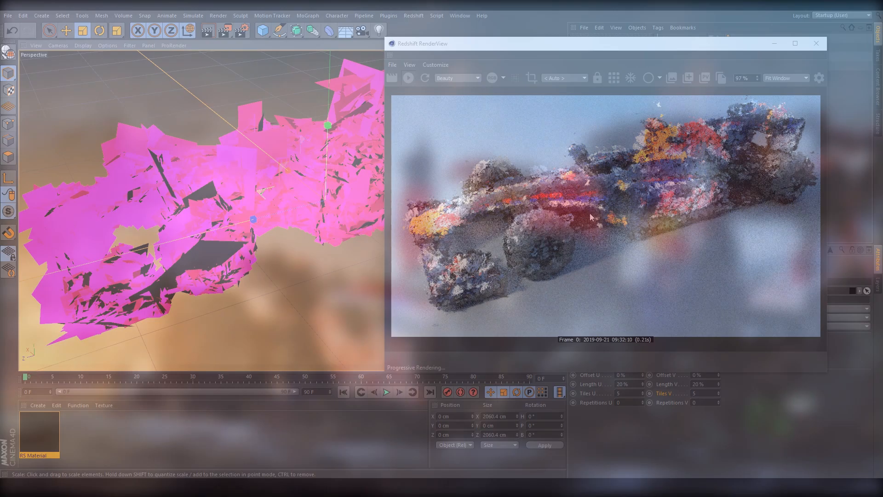
scroll(589, 213, down, 2)
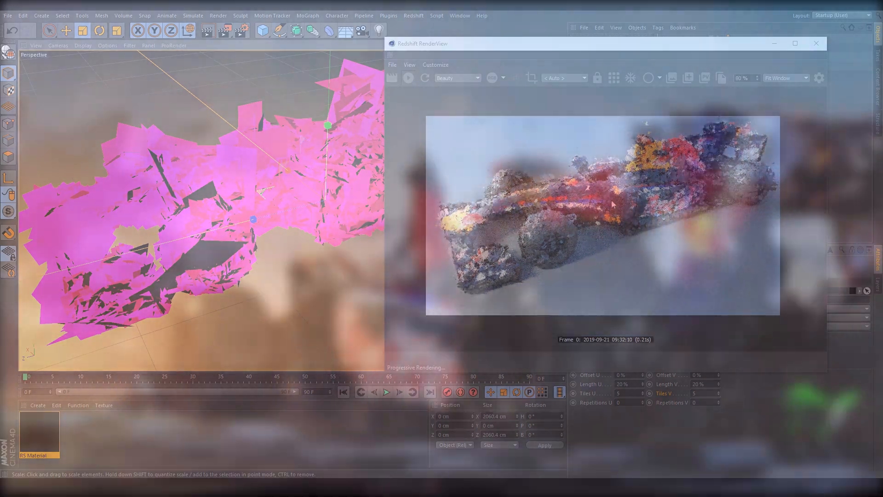